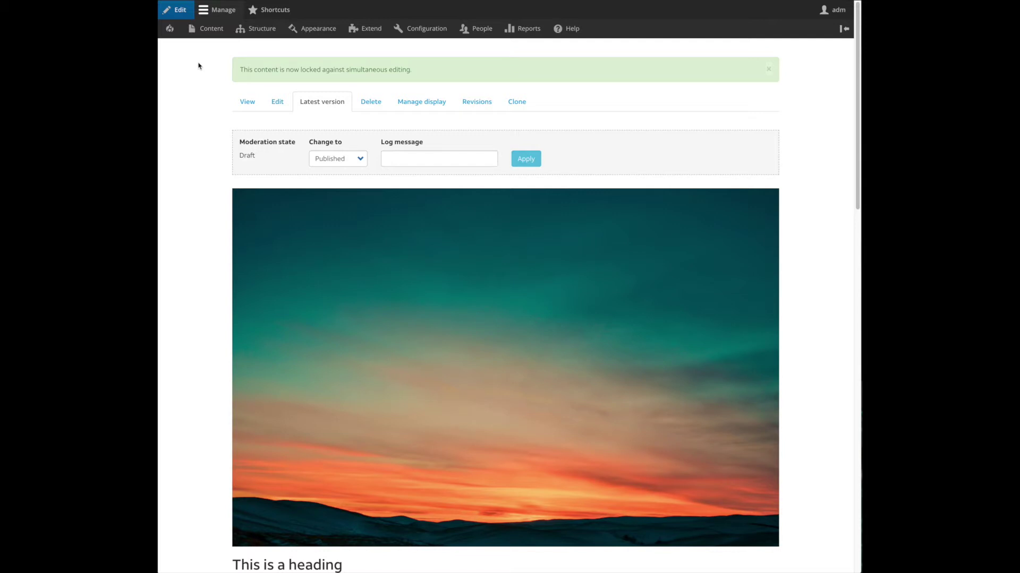
- Create a new page from Content > Create Page using the Blank layout
mouse_move(210, 57)
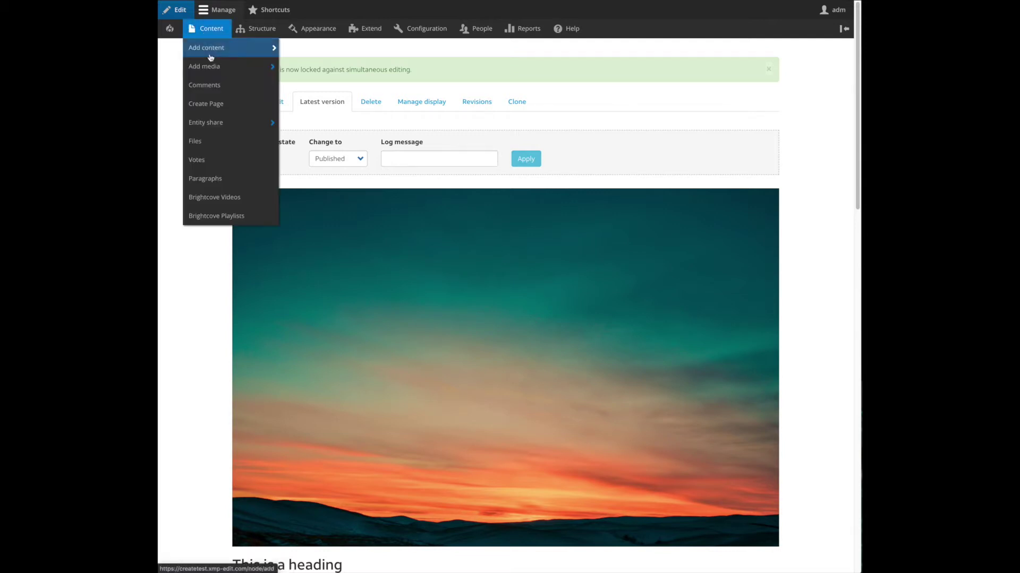
left_click(225, 105)
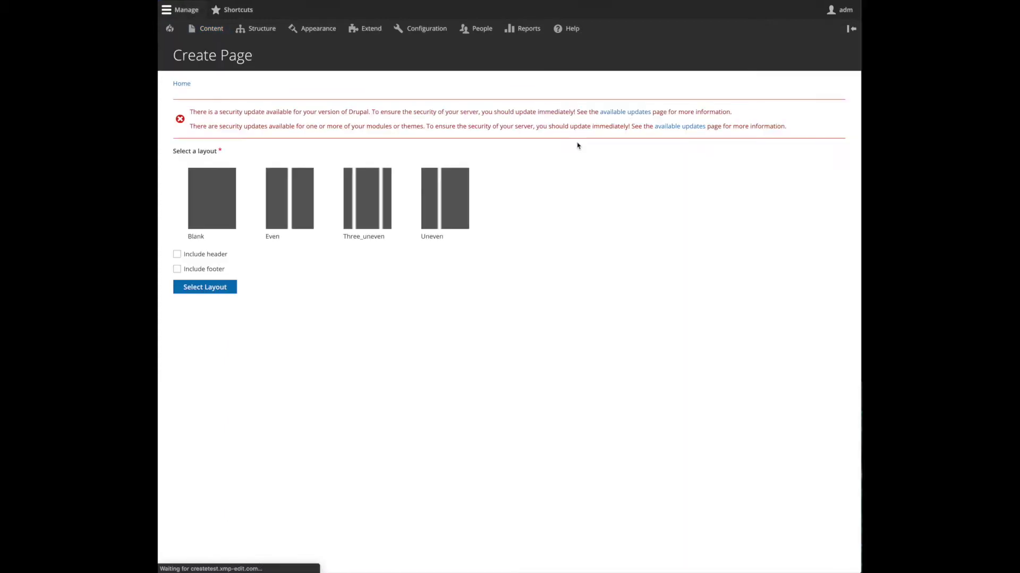
left_click(210, 195)
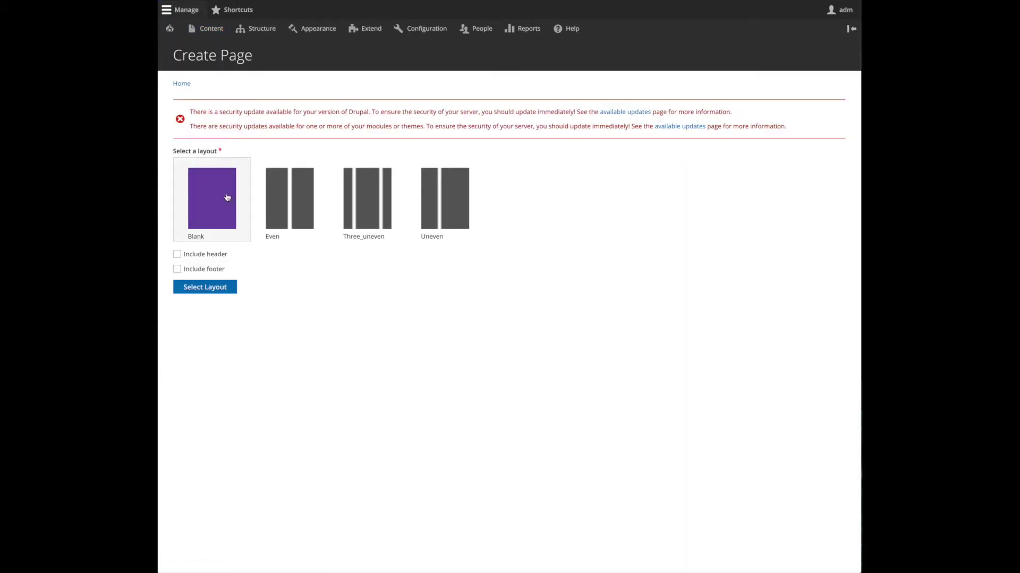
left_click(226, 288)
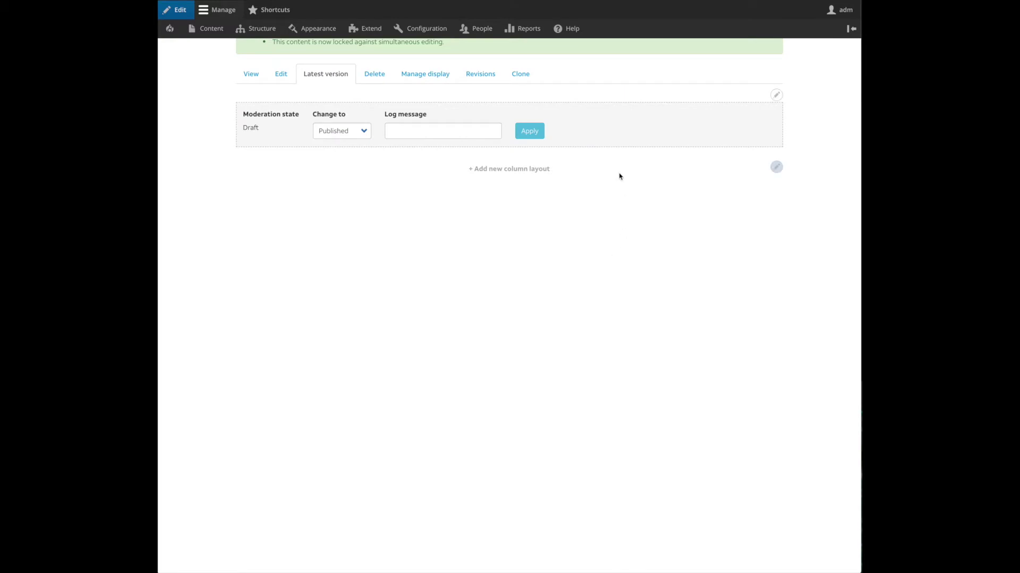
- Add a Columns (Equal) layout to the page's empty row
left_click(775, 168)
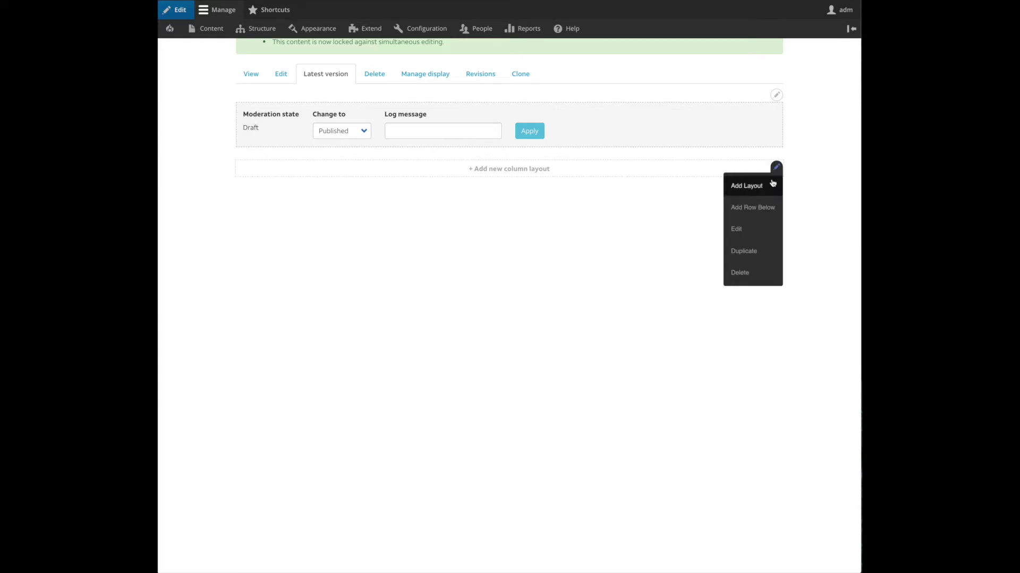
left_click(746, 186)
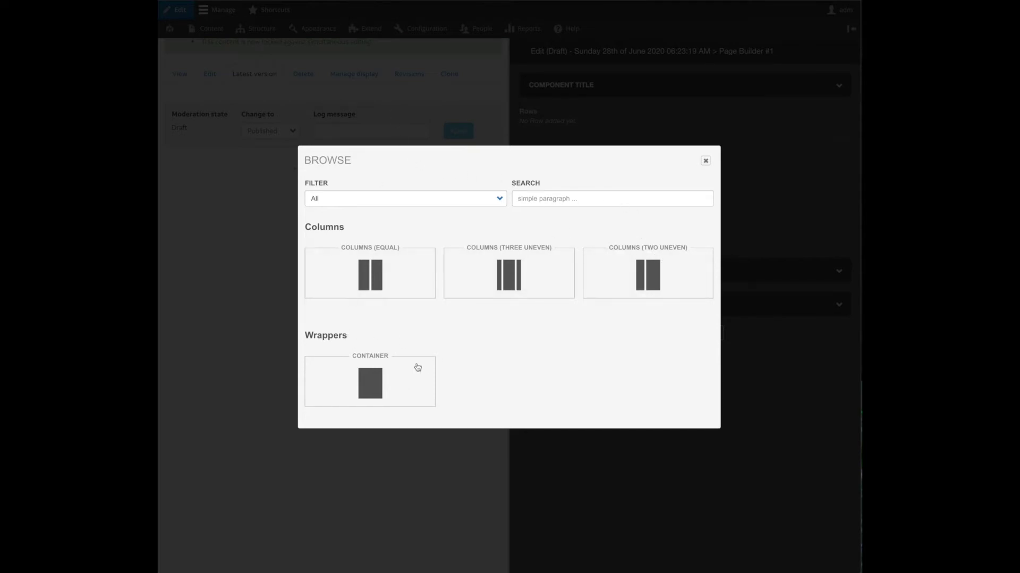
left_click(385, 276)
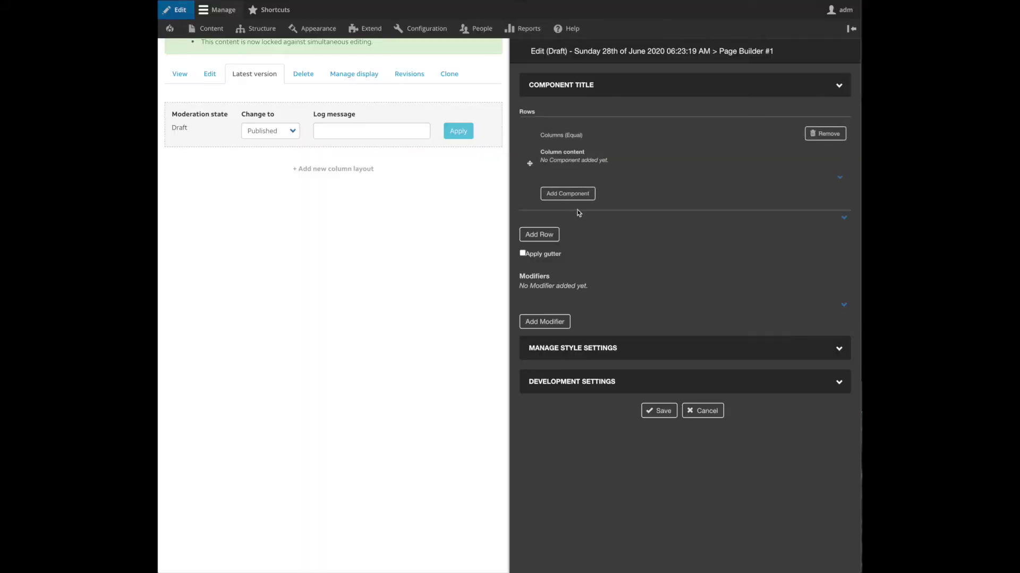
- Add an Image component showing the sunset photo to the column and save it
left_click(579, 195)
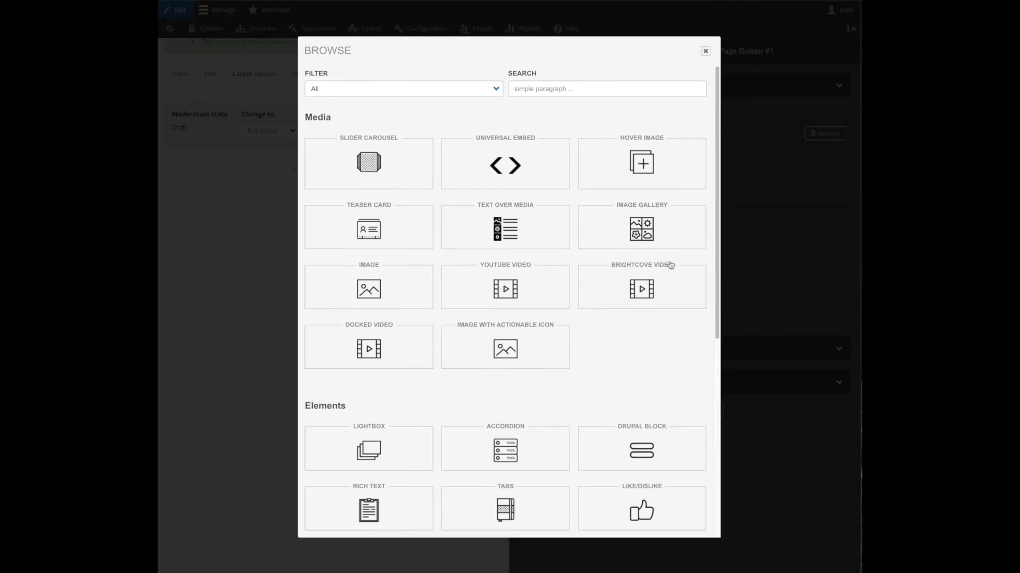
left_click(372, 274)
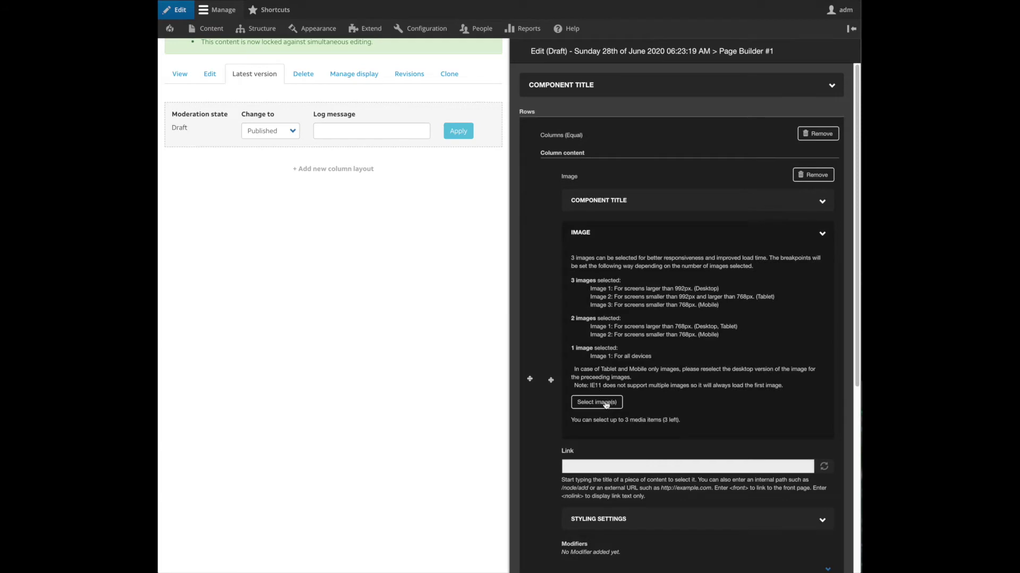
left_click_drag(587, 280, 653, 355)
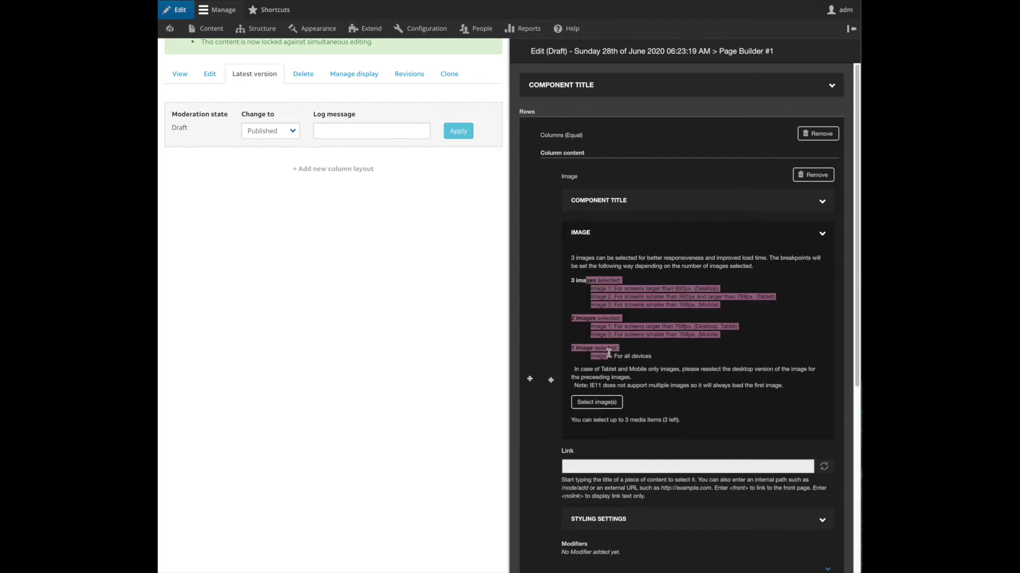
left_click(653, 367)
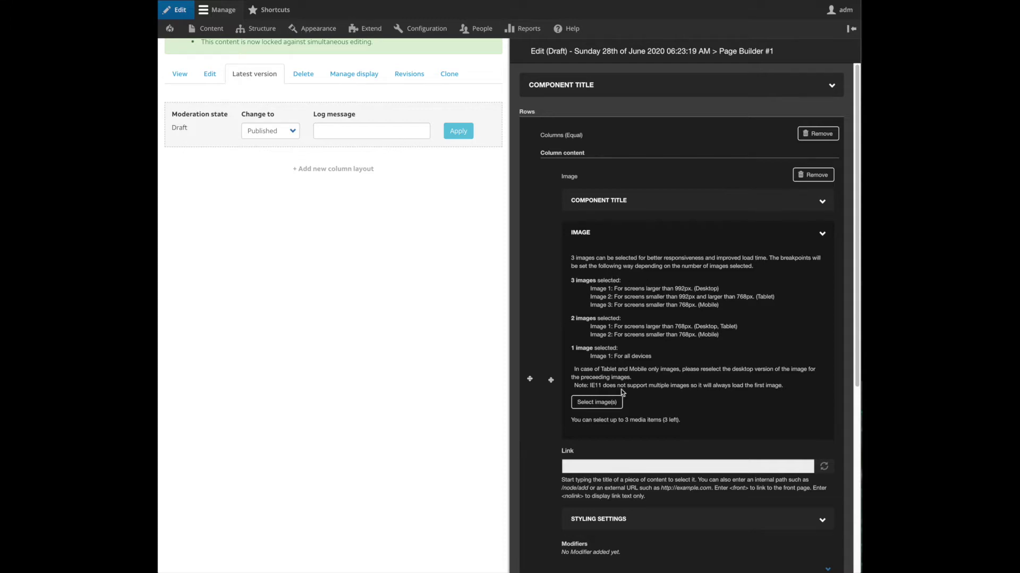
left_click(610, 402)
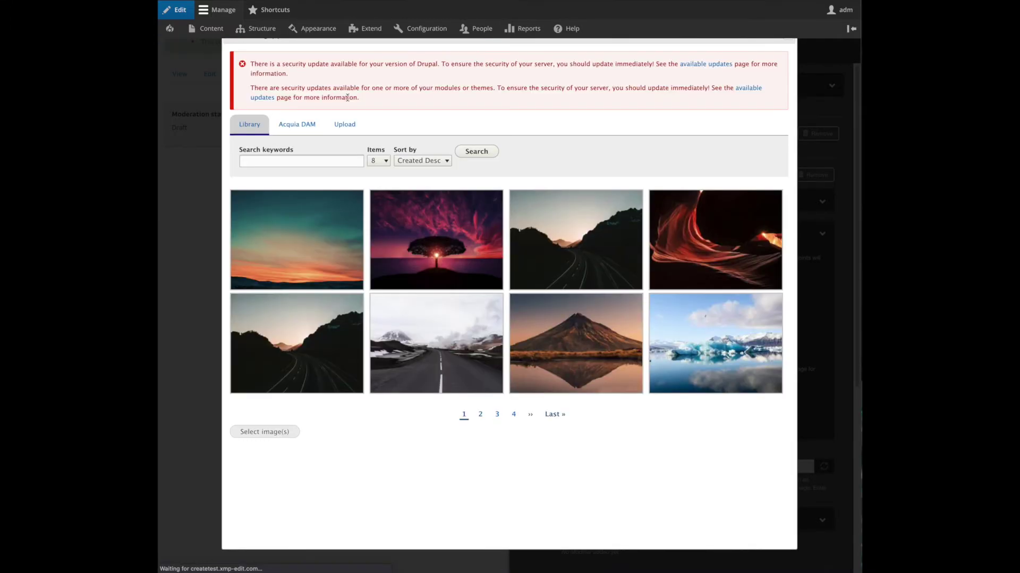
left_click(328, 241)
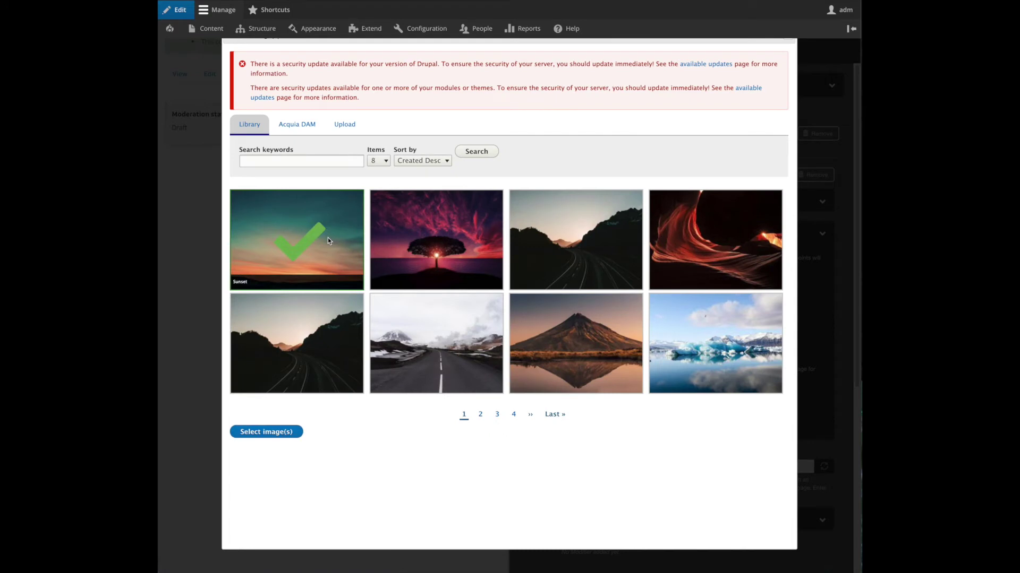
left_click(291, 433)
scroll(663, 410, "down", 5)
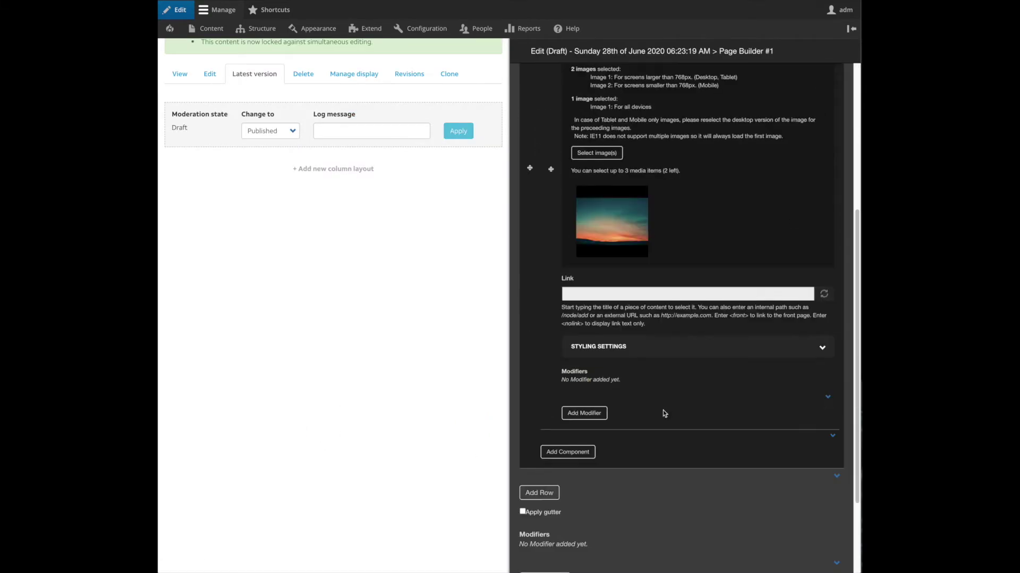
left_click(659, 561)
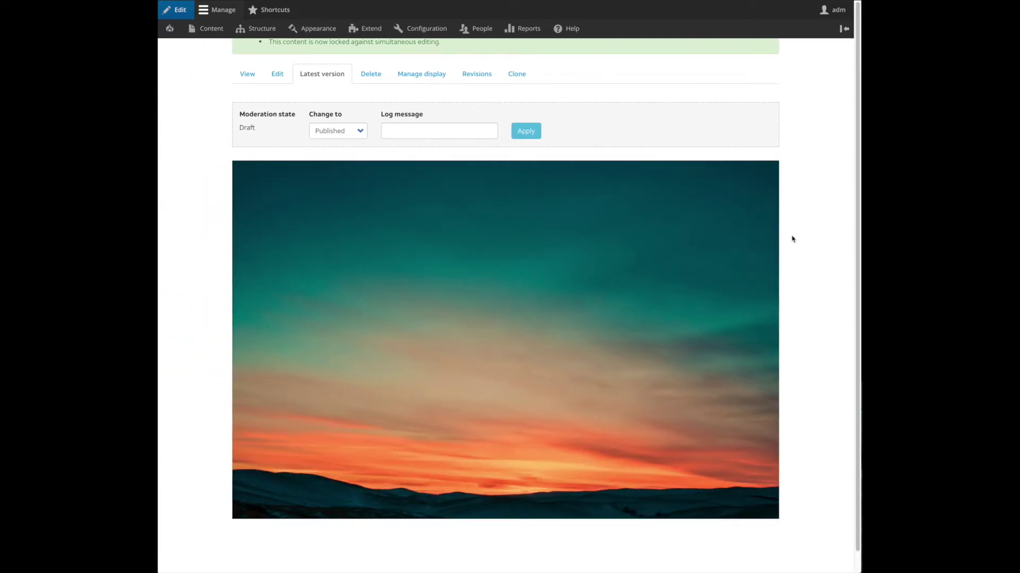
mouse_move(720, 189)
- Edit the sunset image component and add an Image FX Modifier
left_click(746, 169)
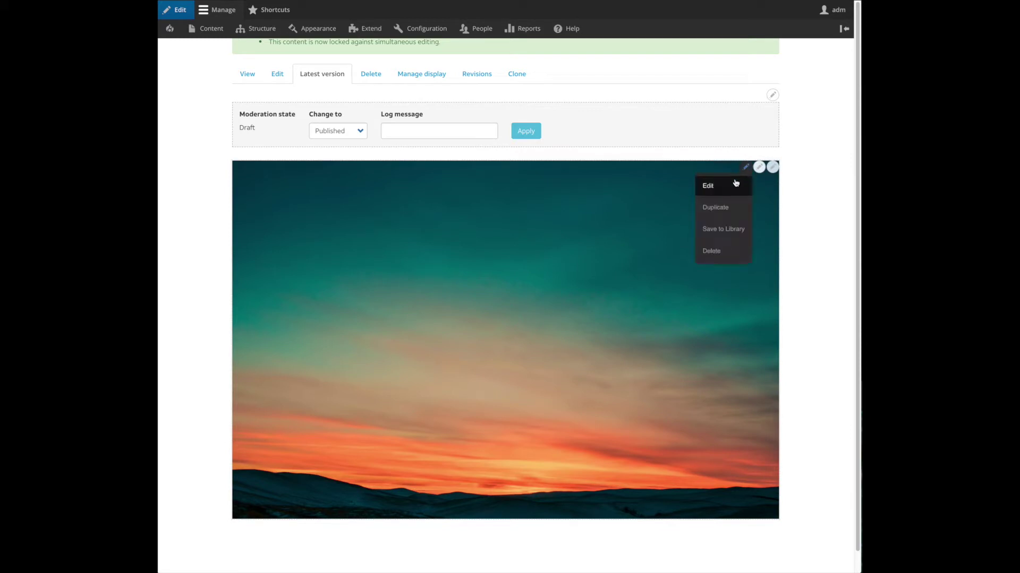
left_click(726, 180)
scroll(717, 282, "down", 1)
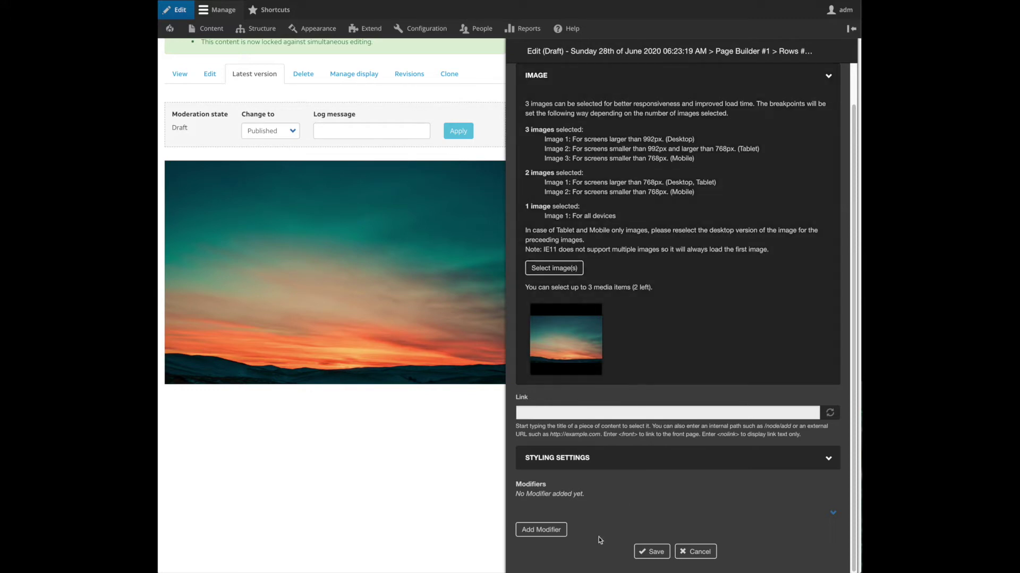
left_click(552, 534)
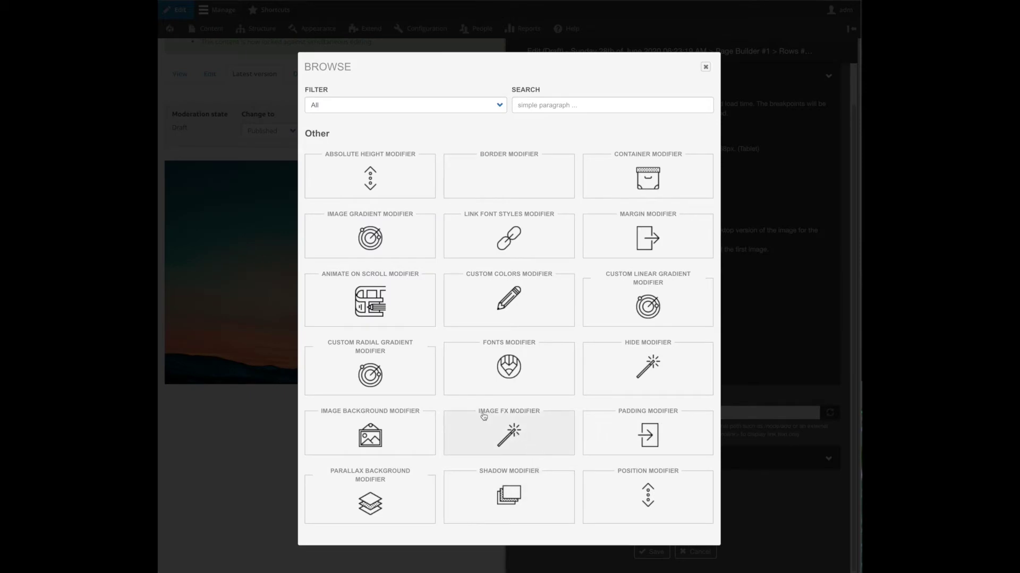
left_click(527, 430)
- Set the Image FX Hover Scale to 1.2 and save the image
scroll(744, 364, "down", 5)
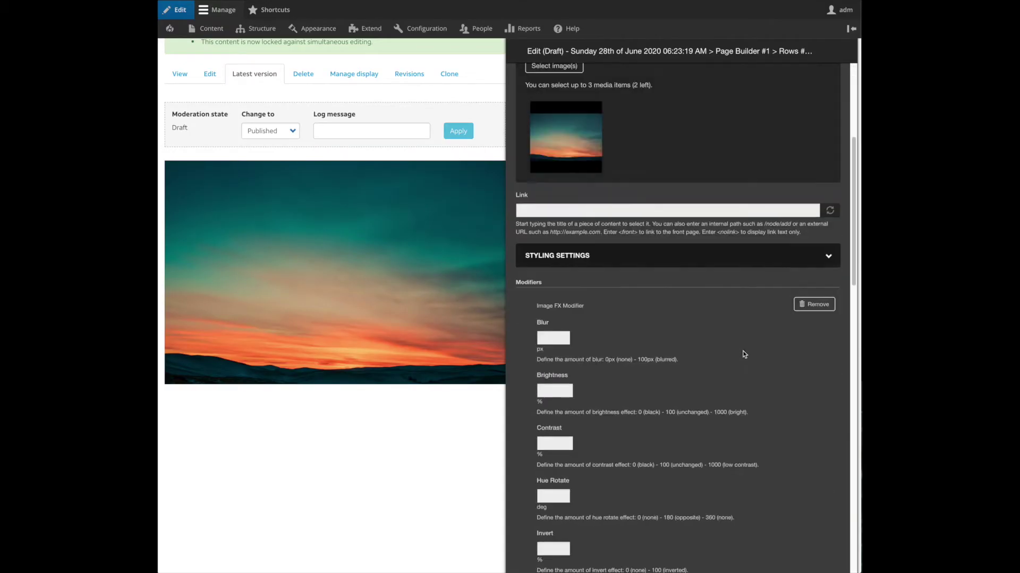
scroll(744, 355, "down", 15)
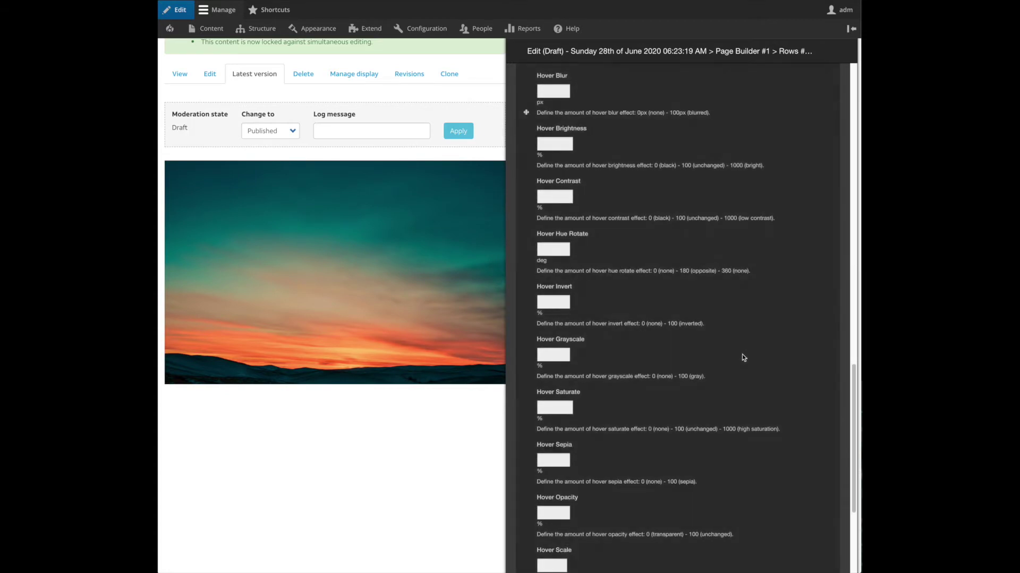
scroll(743, 357, "down", 5)
left_click(542, 414)
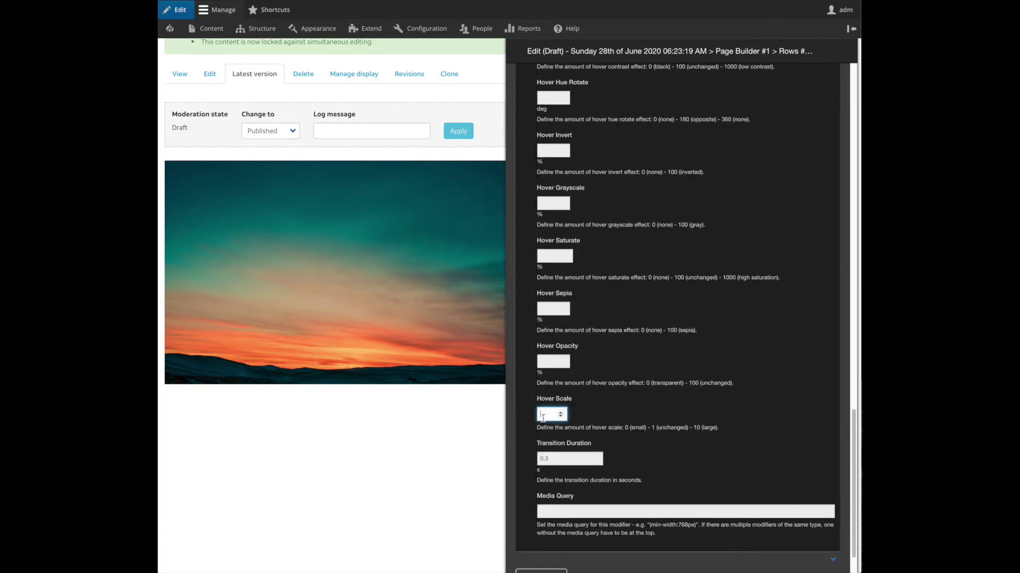
type("1.2")
scroll(769, 174, "down", 1)
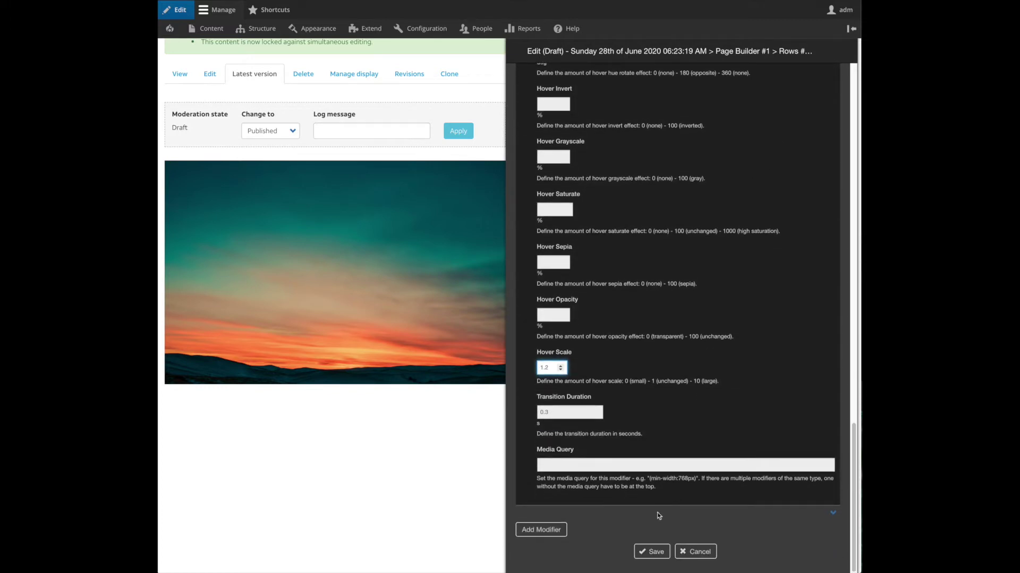
left_click(649, 553)
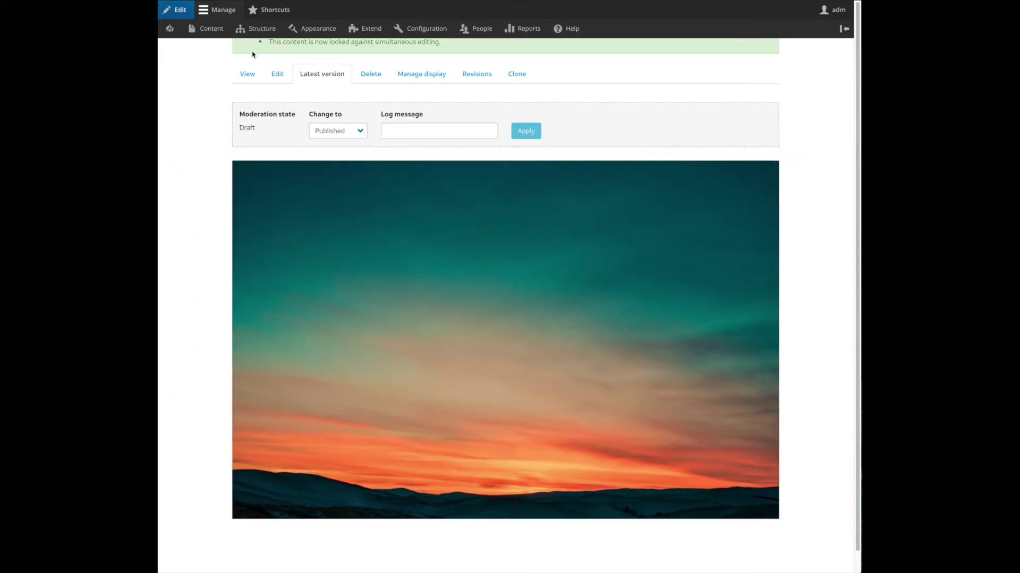
- Add a Container Modifier with Overflow set to Hidden to the sunset image and save
left_click(746, 167)
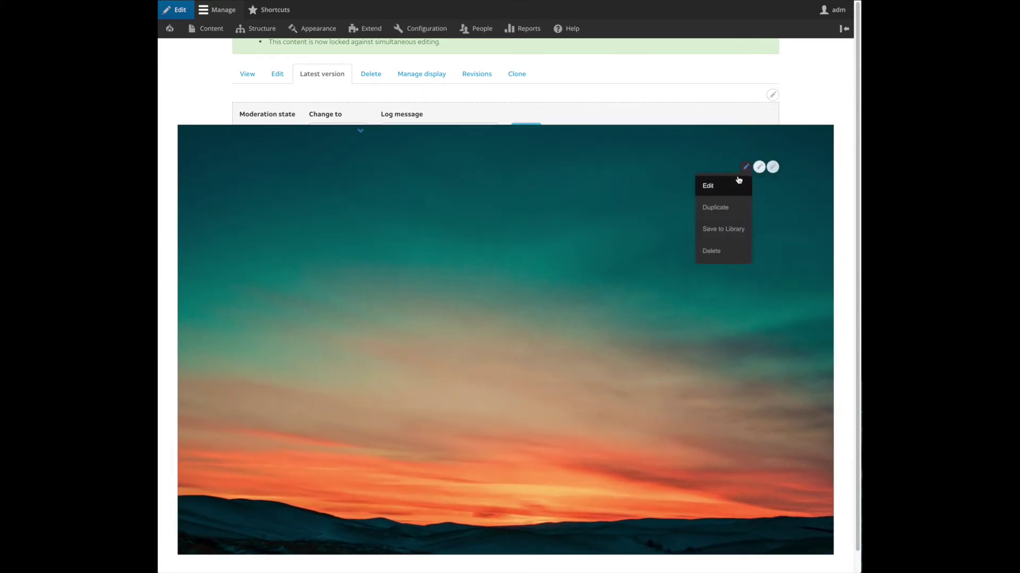
left_click(735, 185)
scroll(558, 533, "down", 3)
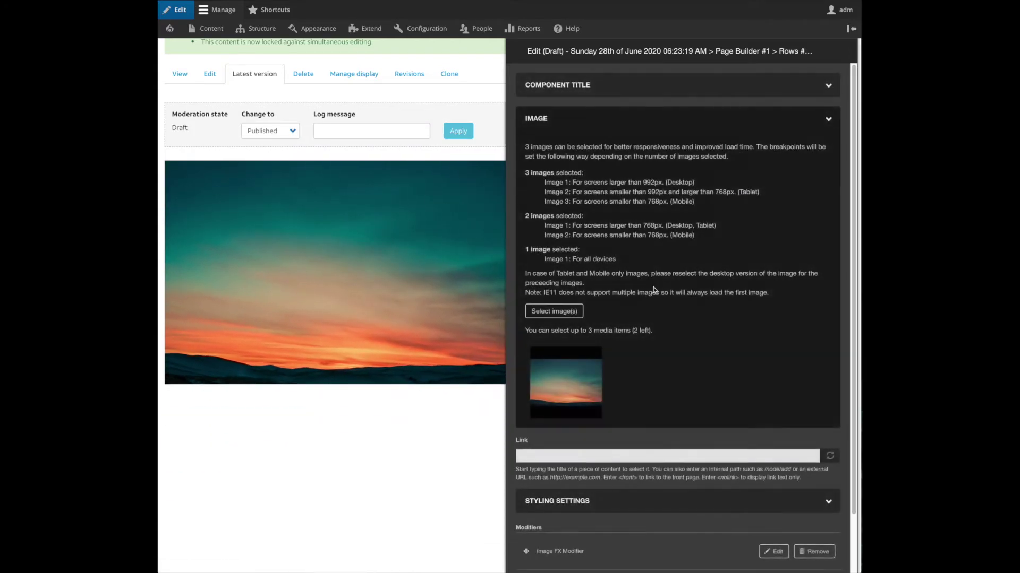
left_click(558, 533)
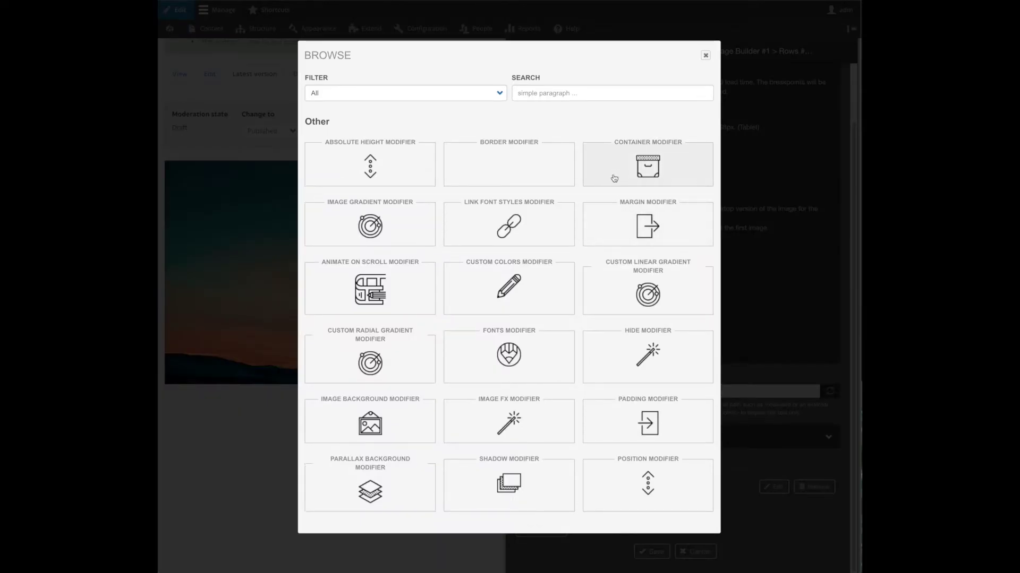
left_click(644, 172)
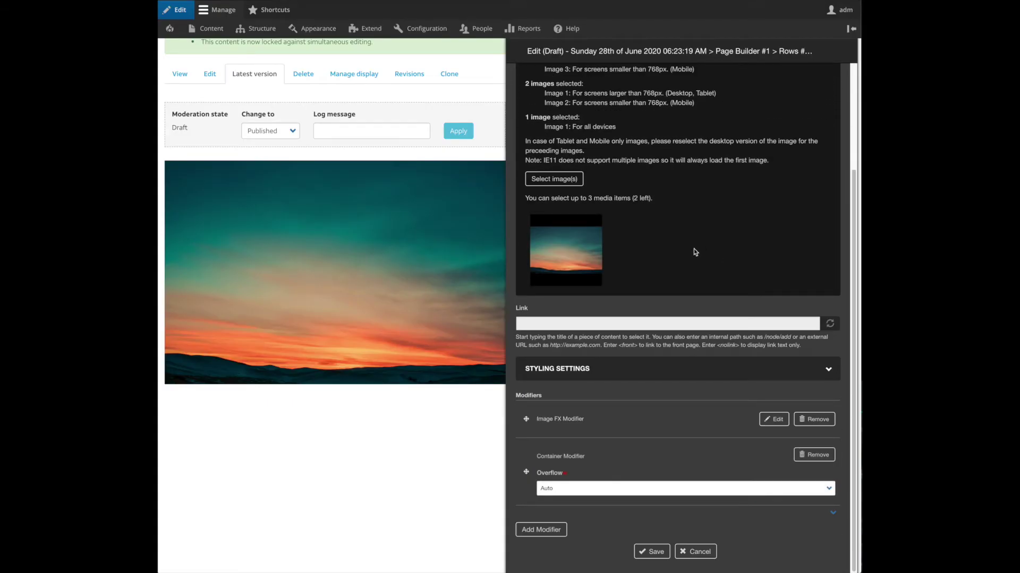
left_click(611, 489)
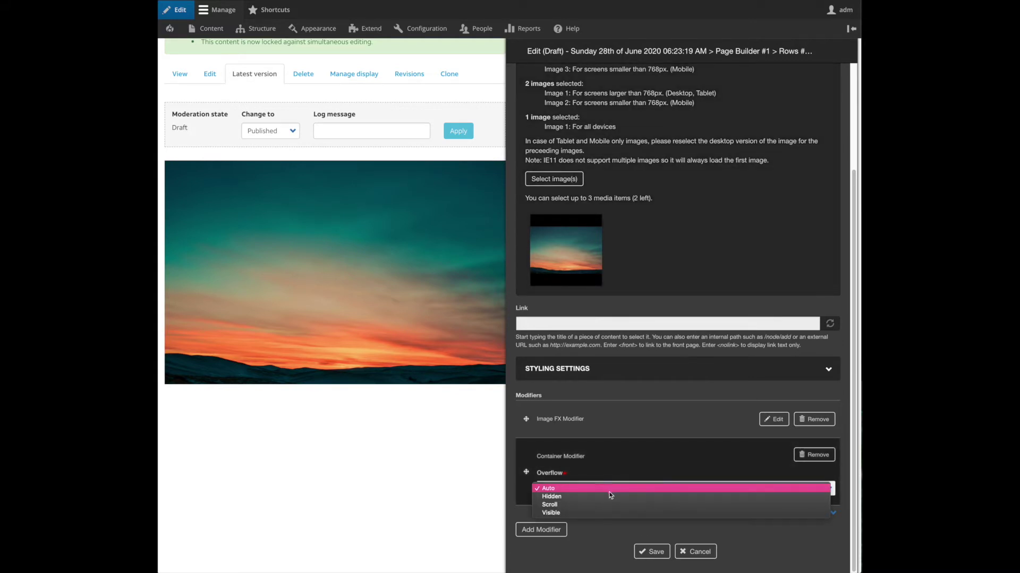
left_click(613, 497)
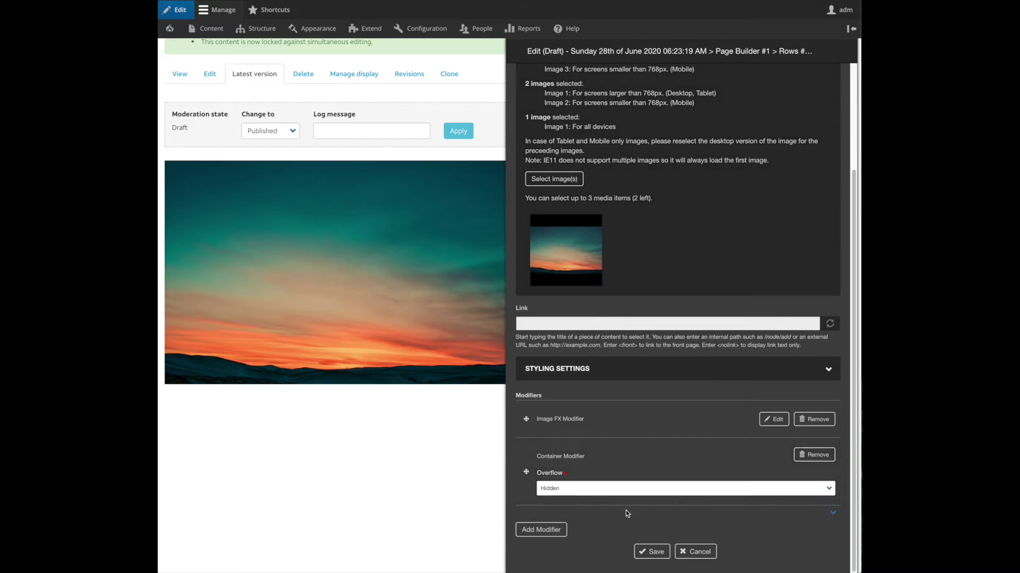
left_click(663, 556)
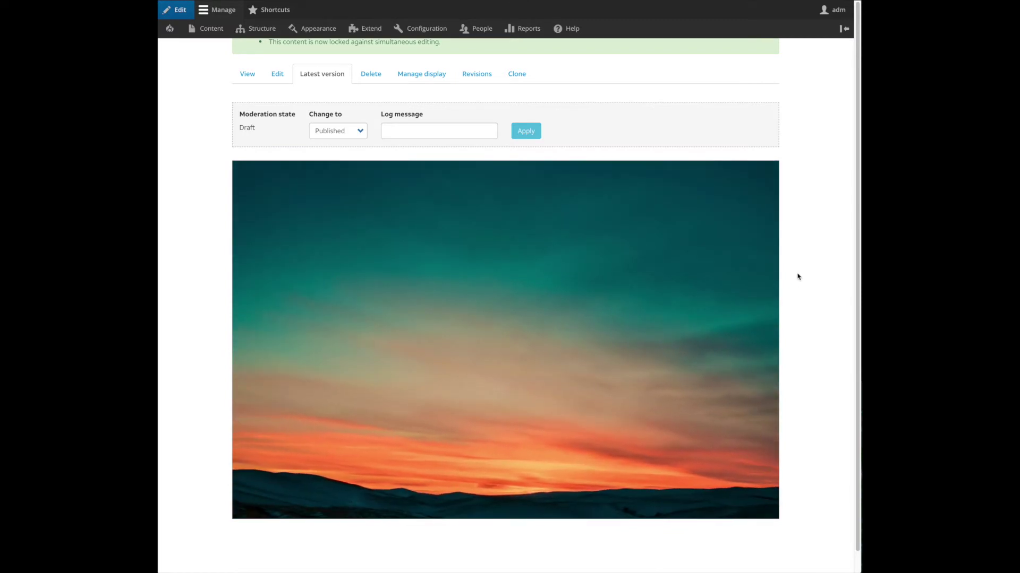
scroll(728, 270, "down", 1)
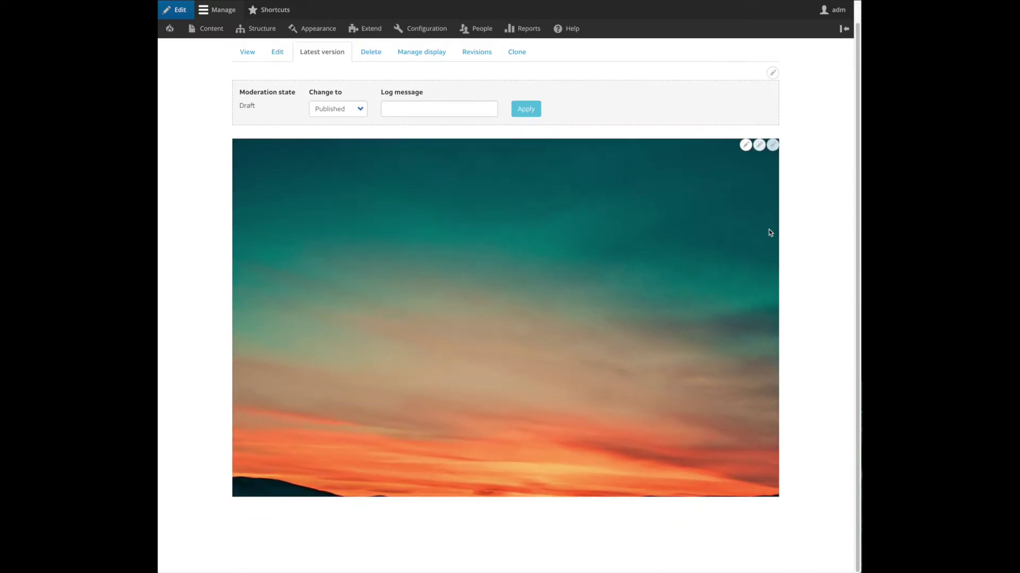
- Add a Rich Text component beside the image and type the heading text
left_click(772, 146)
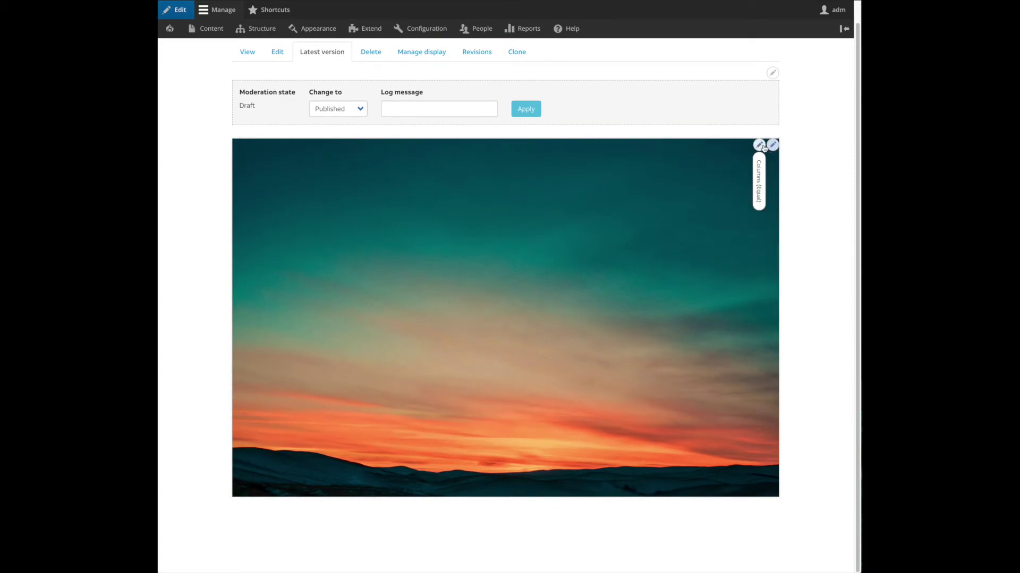
left_click(759, 145)
left_click(735, 165)
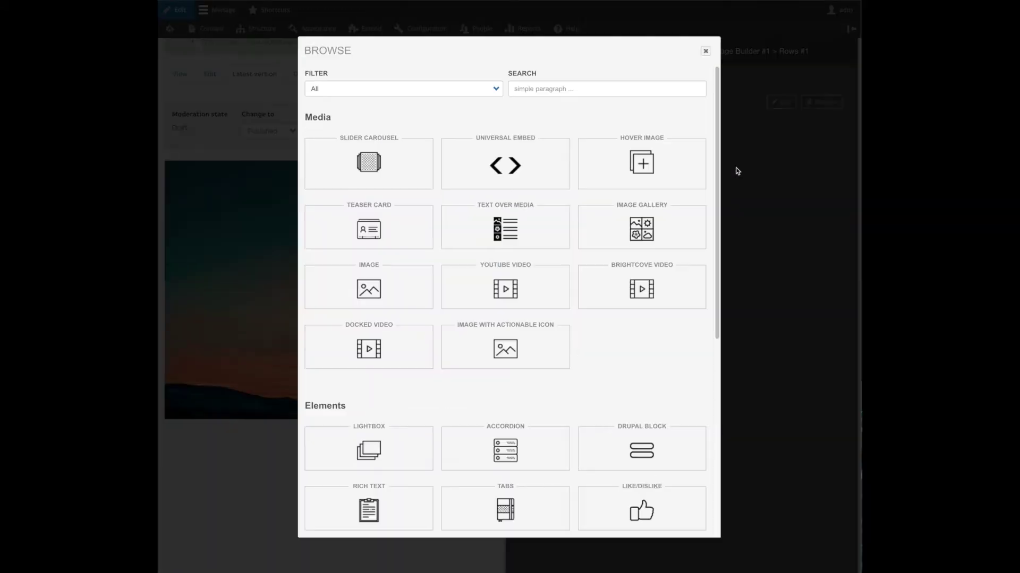
scroll(467, 260, "down", 4)
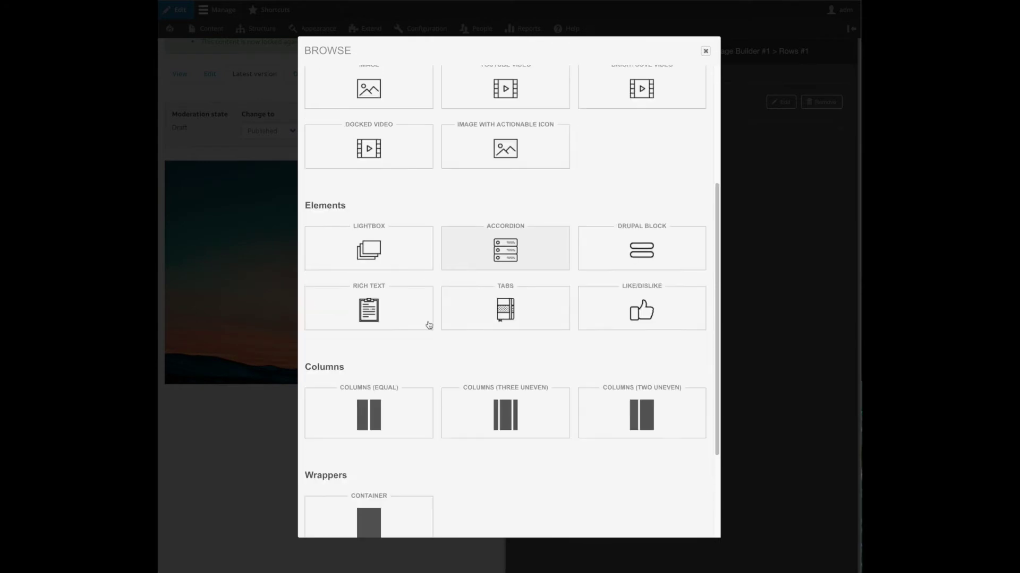
left_click(809, 404)
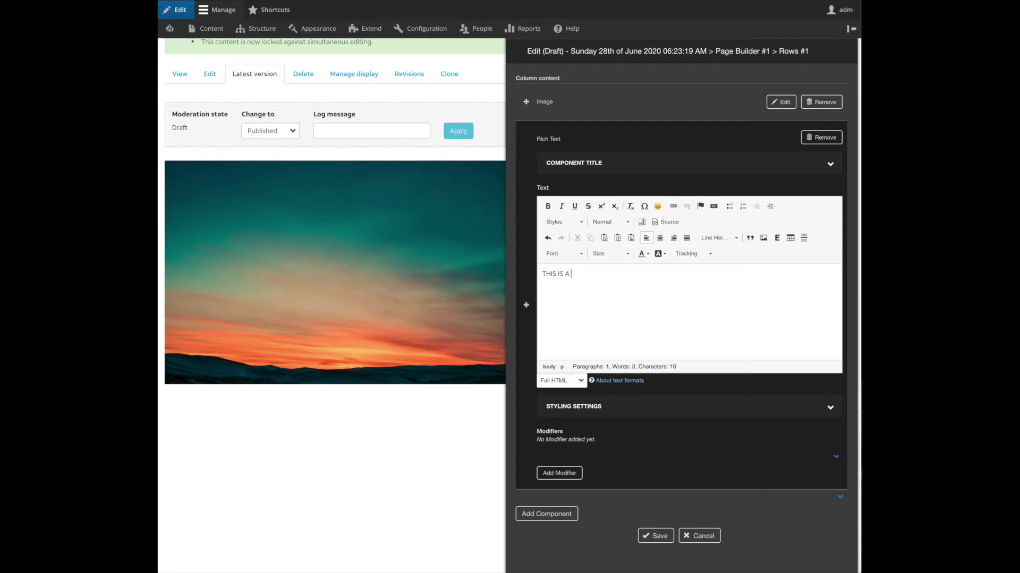
type("HEADING")
- Format the 'THIS IS A HEADING' line as Heading 3
double_click(585, 273)
left_click_drag(541, 274, 598, 273)
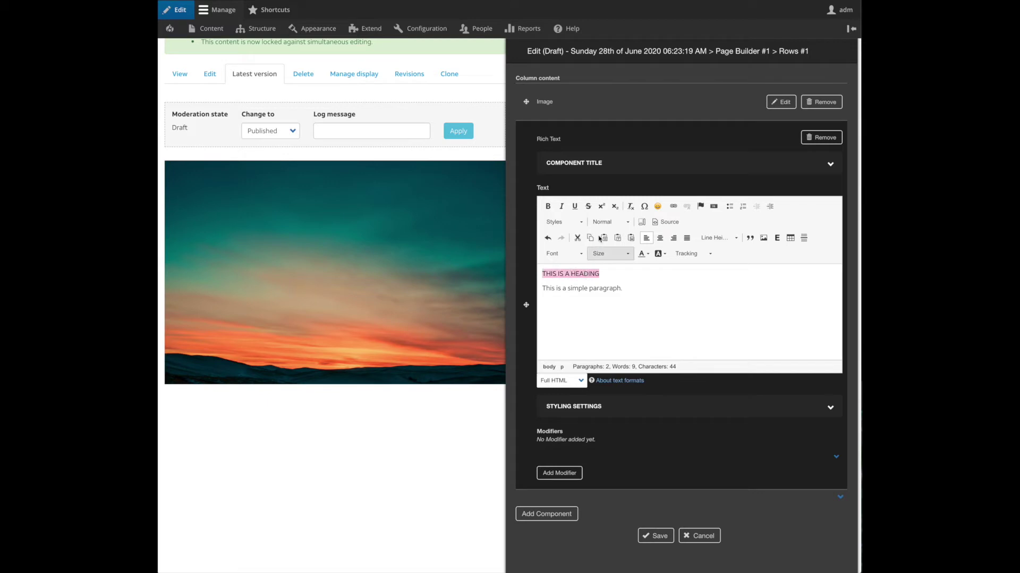
left_click(609, 222)
left_click(612, 293)
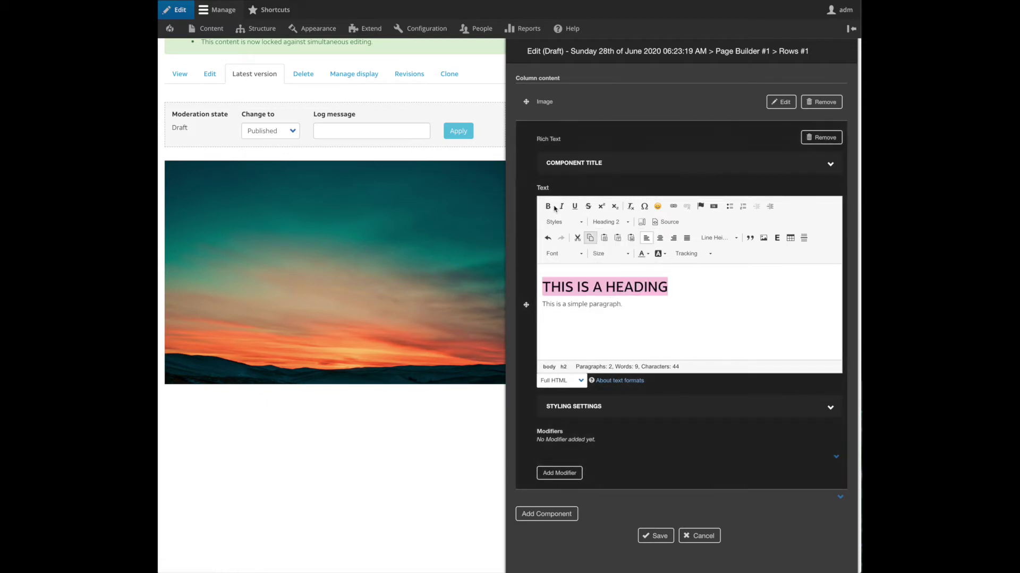
left_click(610, 222)
left_click(624, 295)
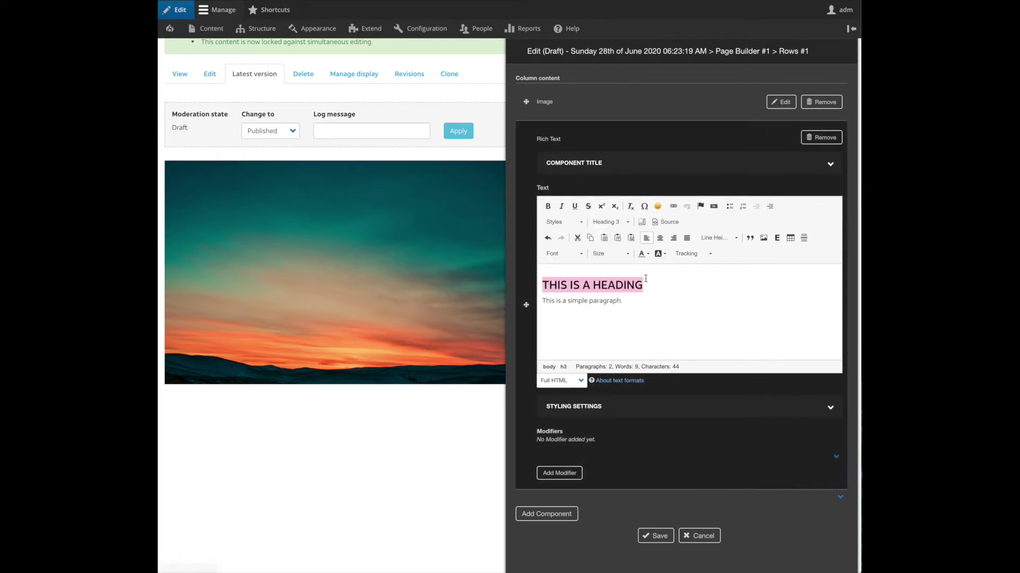
left_click(649, 281)
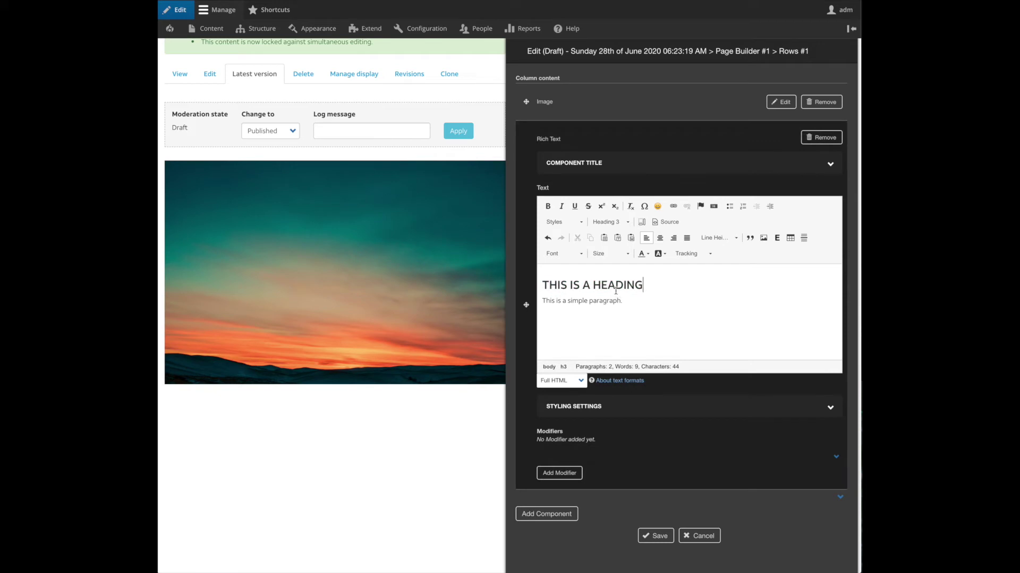
- Colour the heading Strong Red and save the rich text block
left_click_drag(642, 285, 542, 285)
left_click(644, 254)
left_click(658, 325)
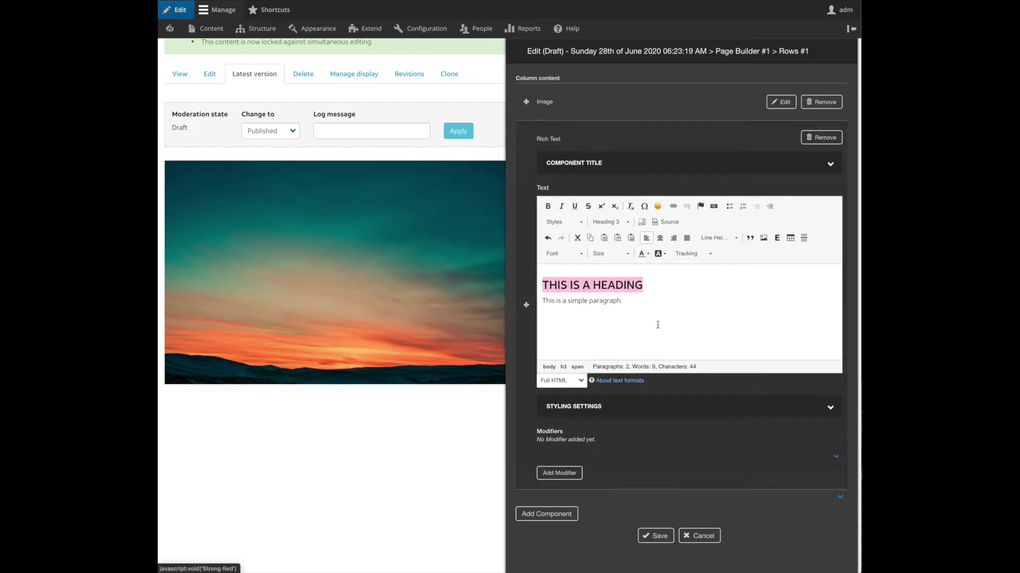
left_click(662, 285)
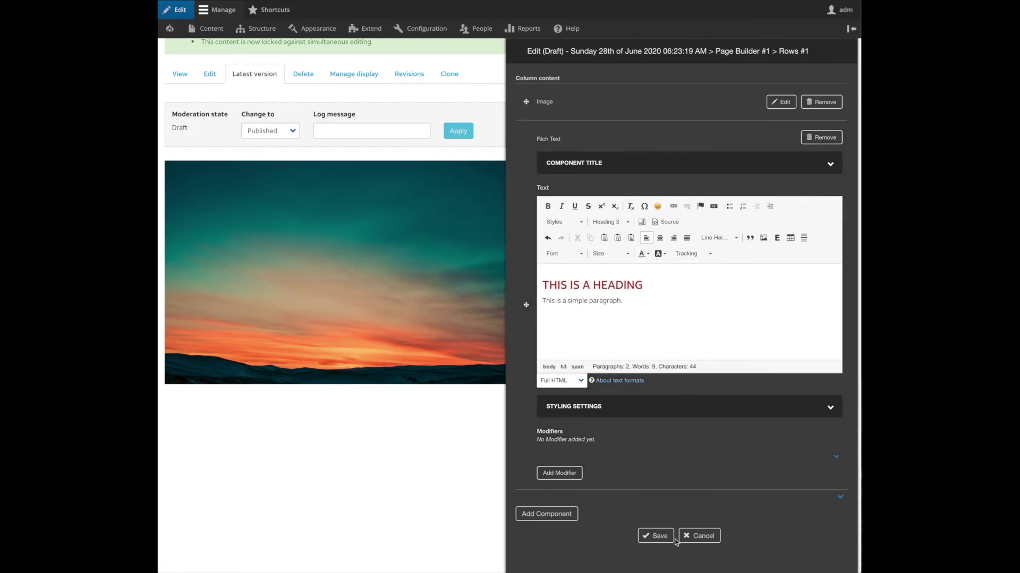
left_click(670, 540)
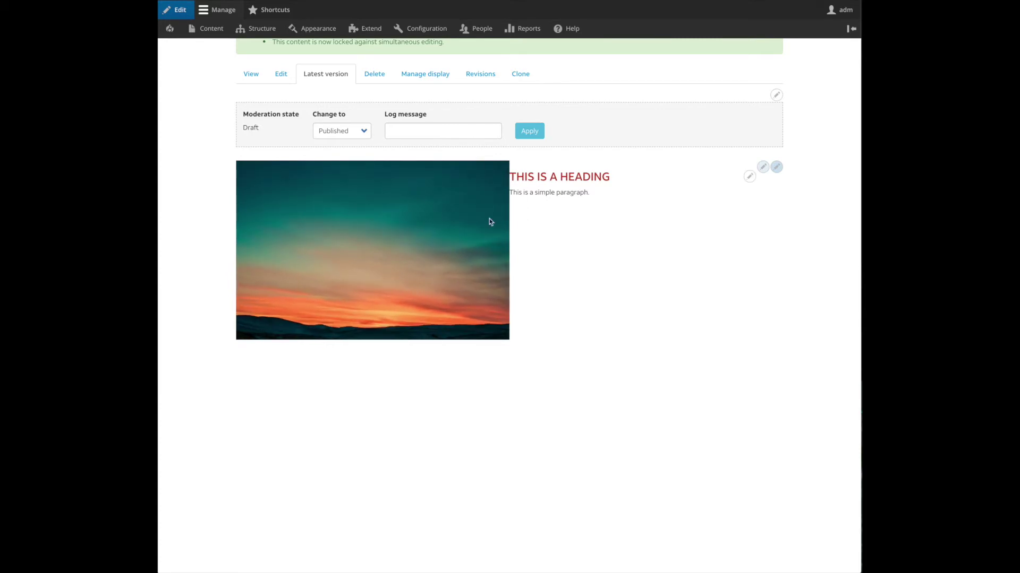
left_click(749, 177)
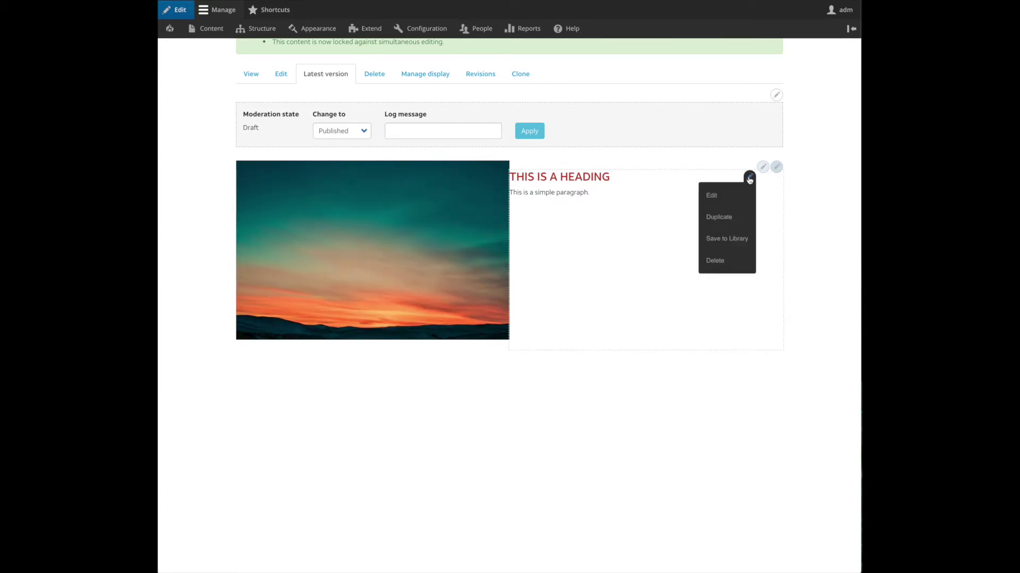
- Add a Padding Modifier with Left Padding 2 rem to the heading block and save
left_click(738, 200)
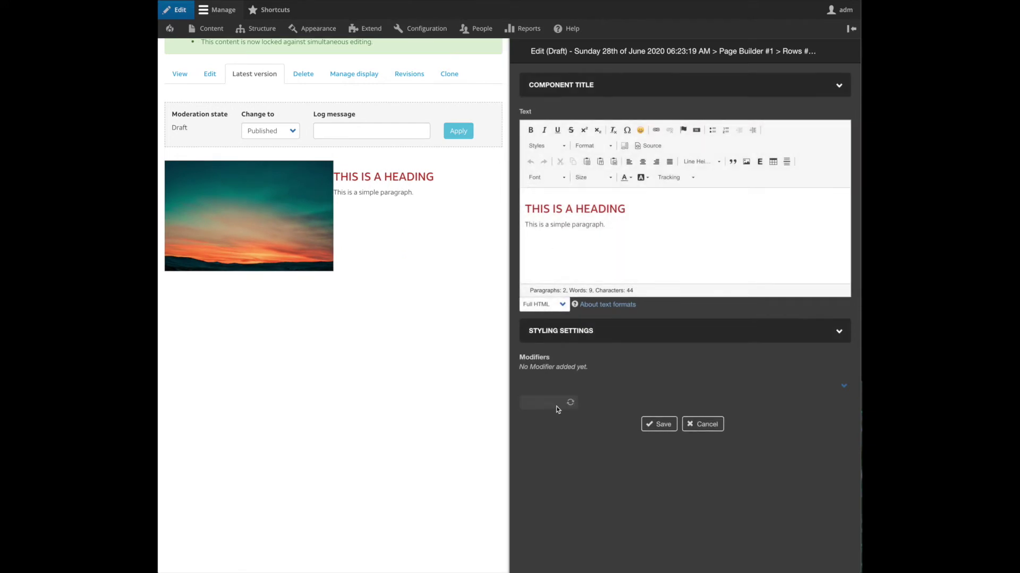
left_click(556, 406)
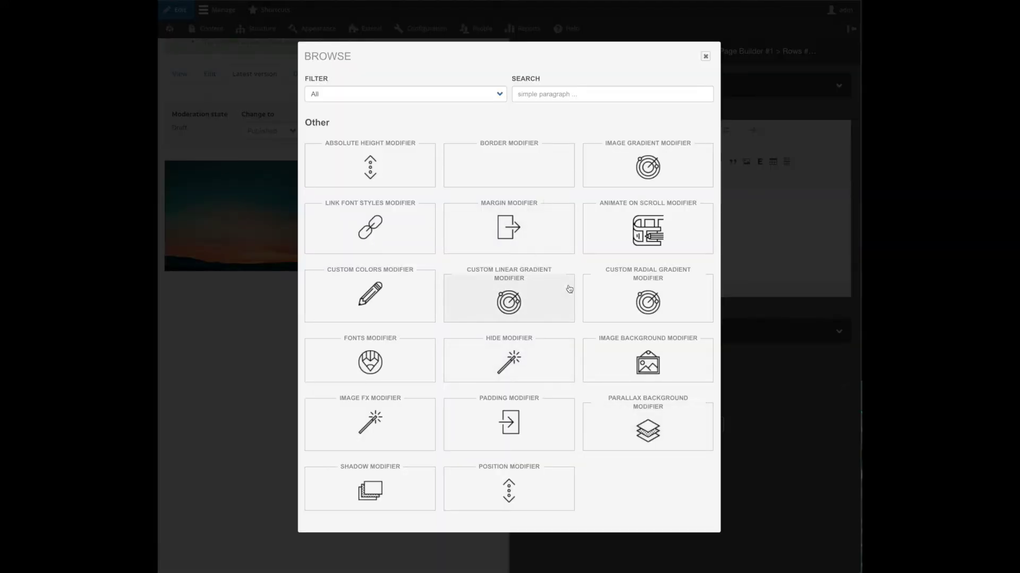
left_click(528, 419)
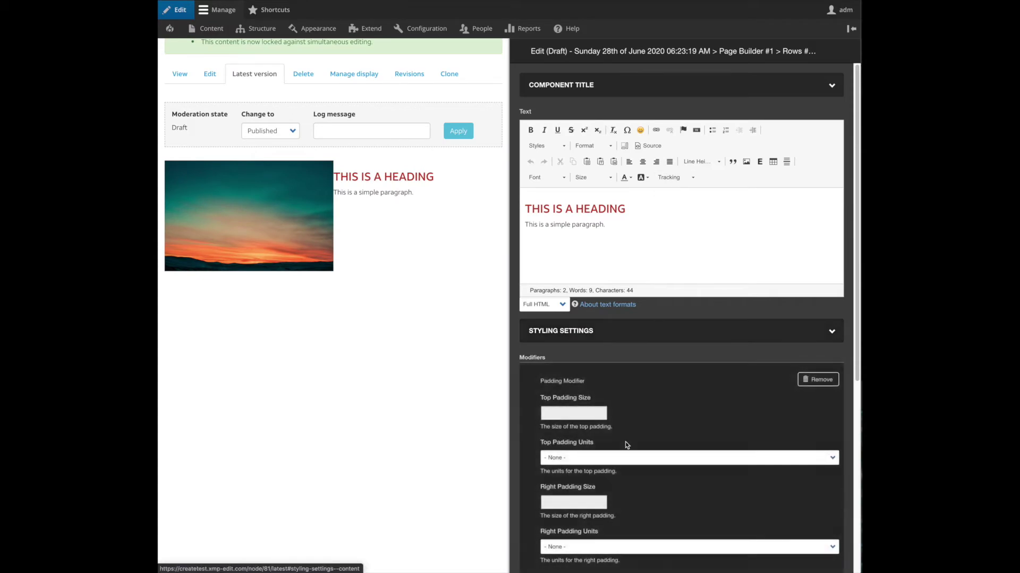
scroll(625, 442, "down", 4)
scroll(568, 410, "down", 1)
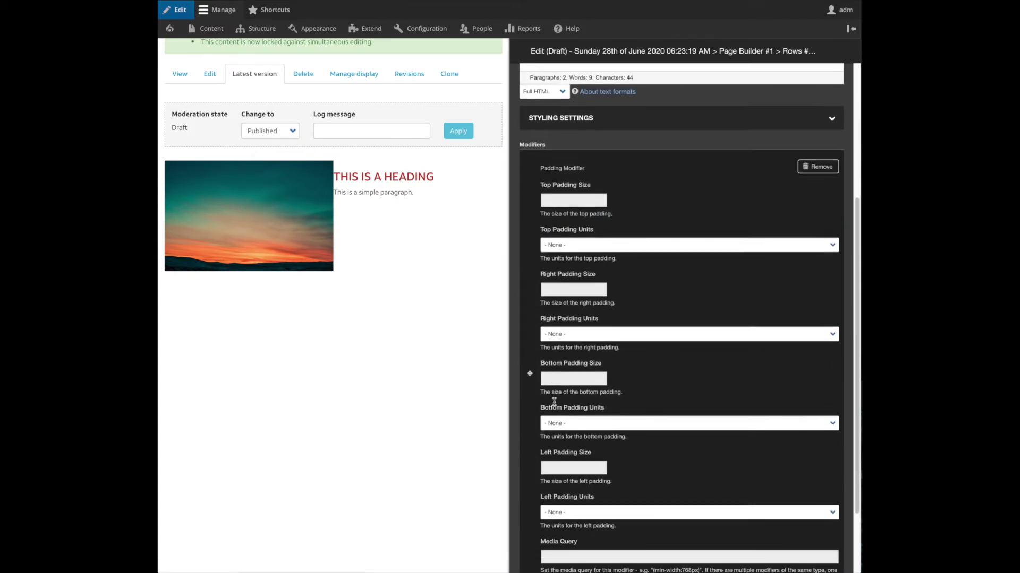
left_click(569, 469)
type("2")
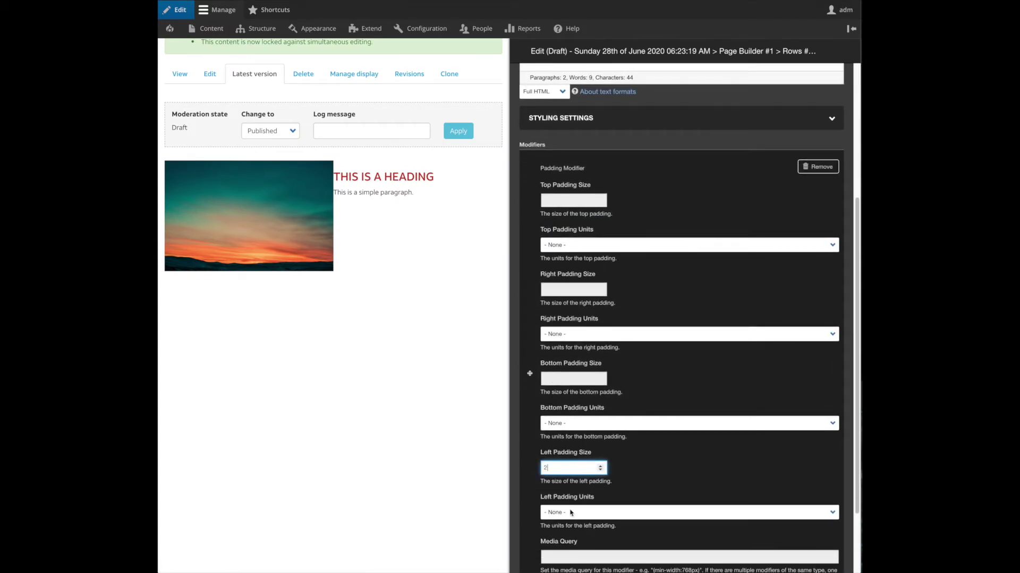
left_click(571, 513)
left_click(574, 529)
scroll(639, 454, "down", 3)
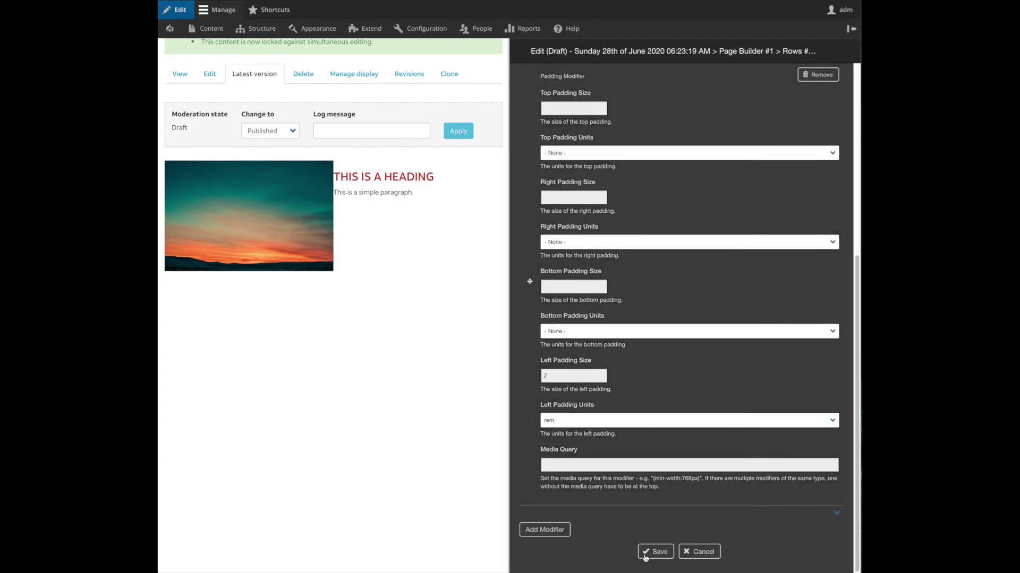
left_click(647, 553)
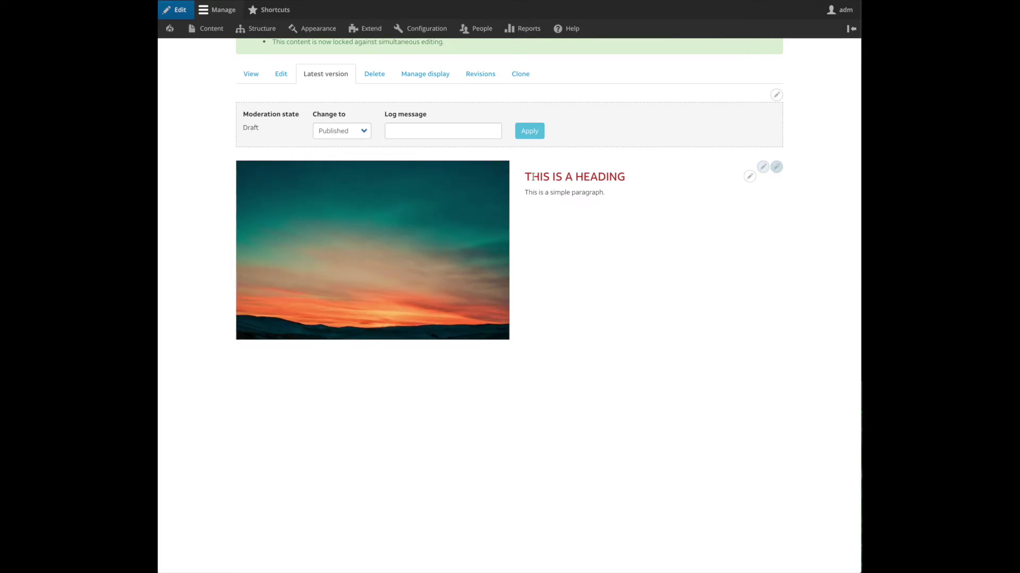
- Add a row below the image-and-heading section and choose Add Layout on it
left_click(776, 168)
left_click(769, 210)
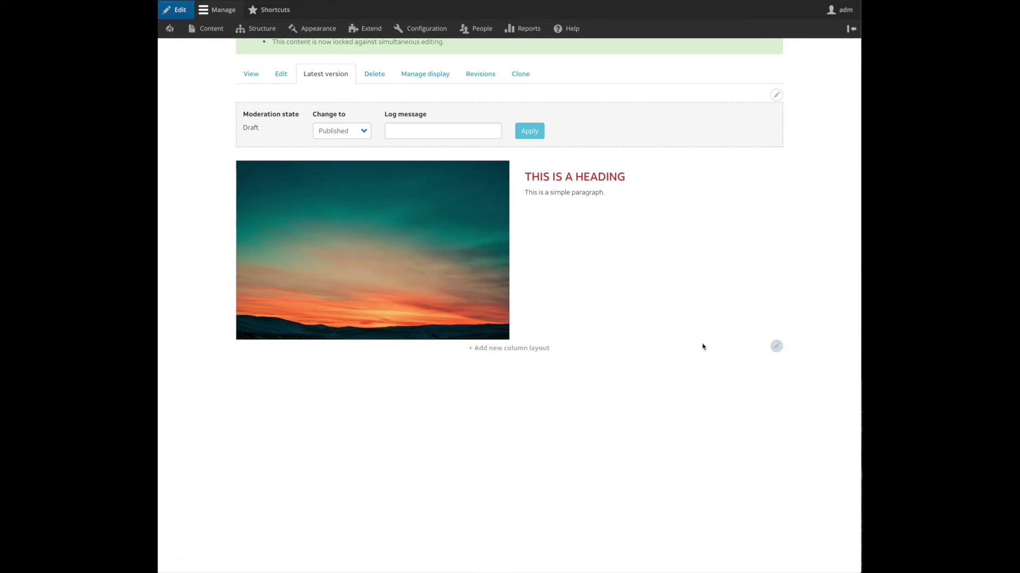
left_click(777, 348)
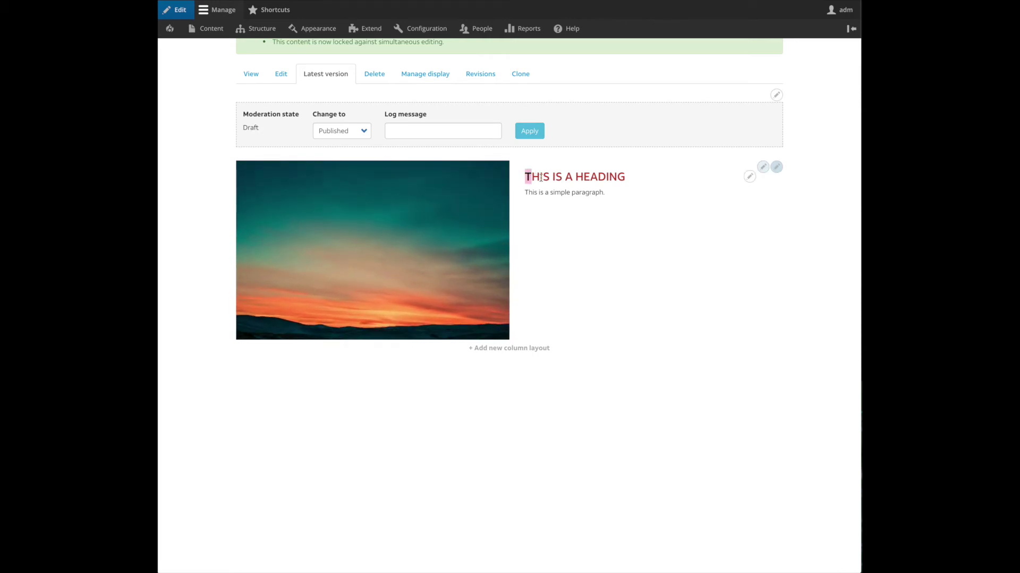
left_click_drag(526, 177, 619, 191)
left_click(616, 195)
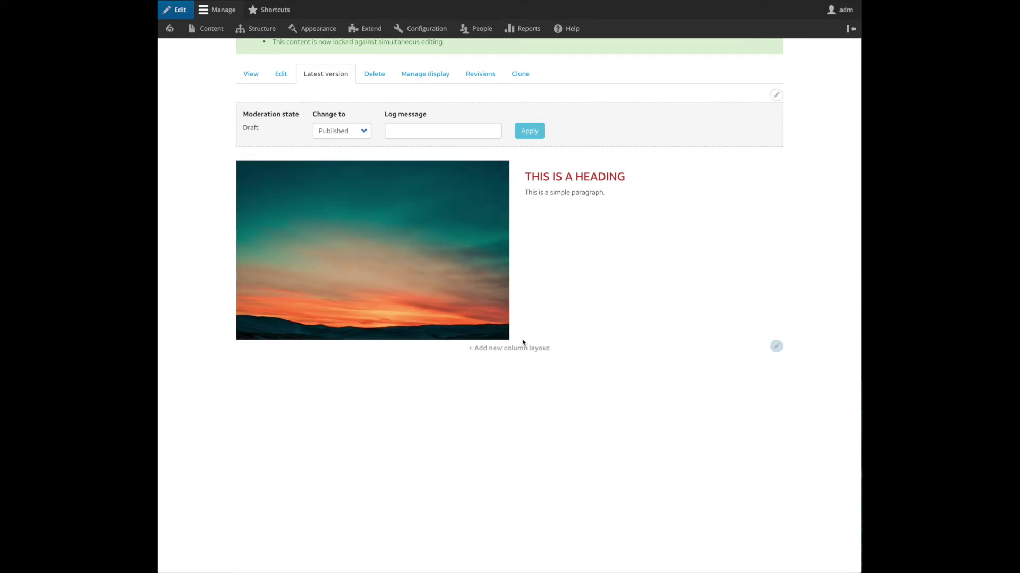
left_click(776, 346)
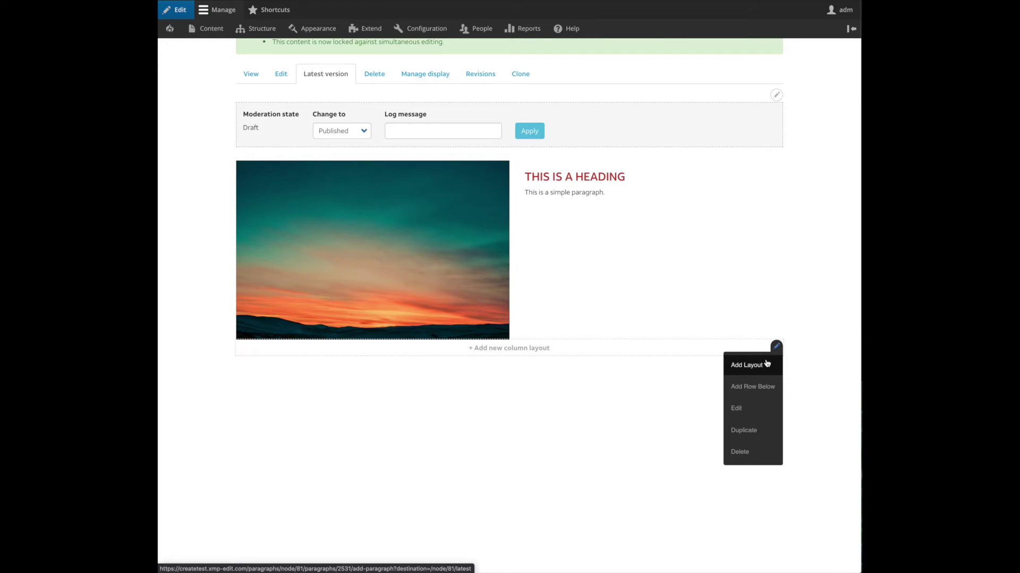
left_click(766, 364)
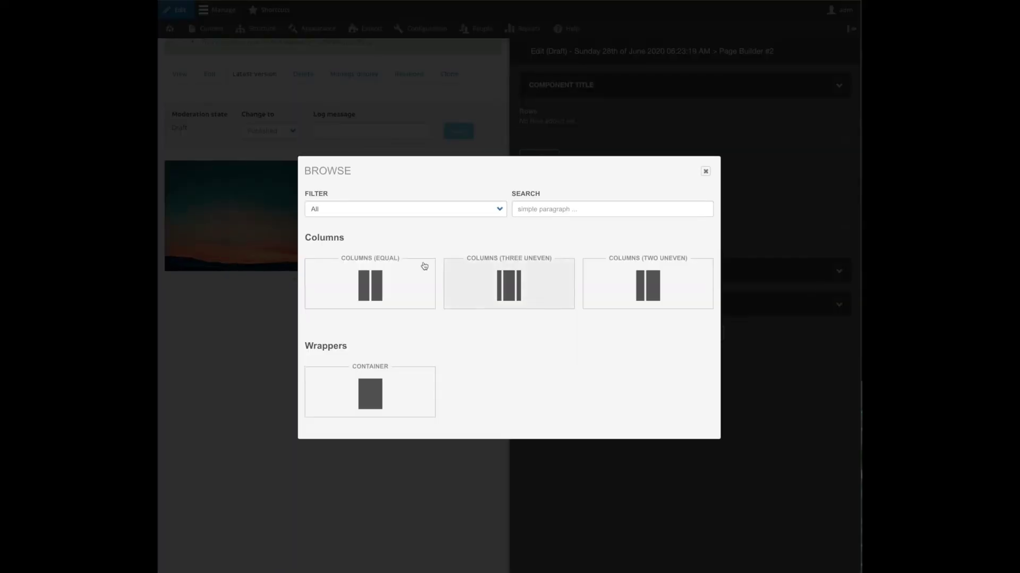
- Add a Text Over Media component to the new row's column
key("Escape")
left_click(553, 158)
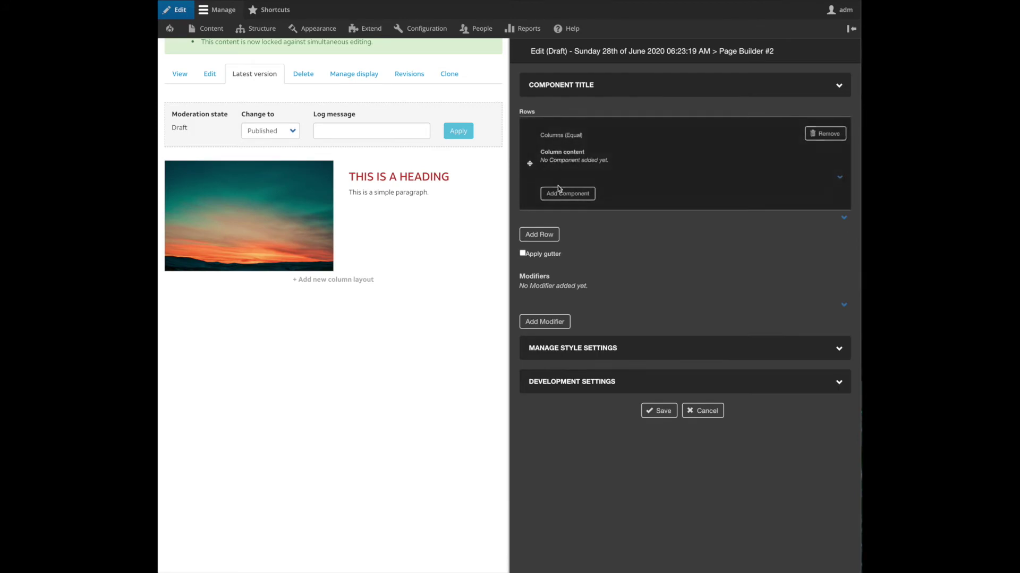
left_click(563, 195)
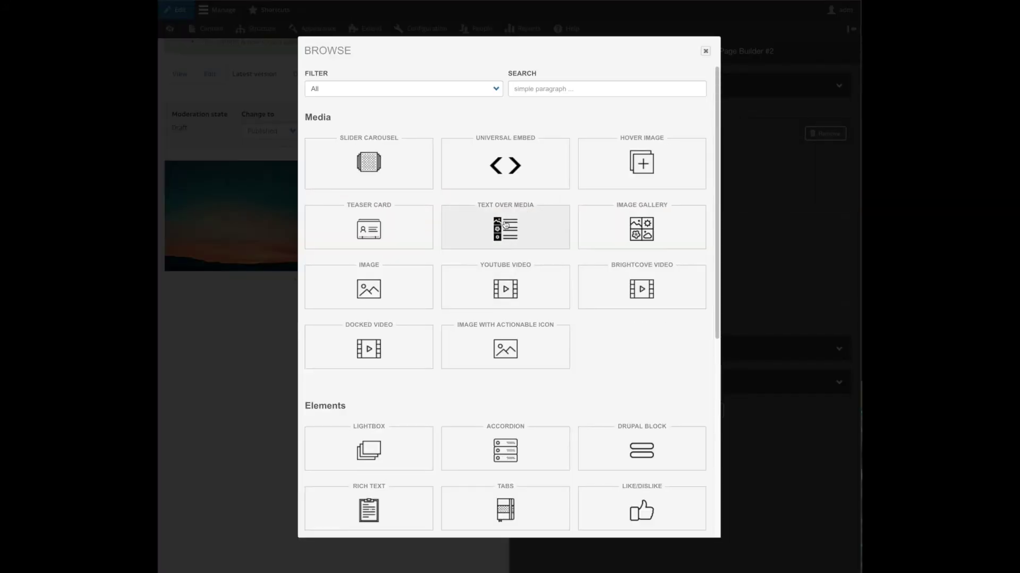
left_click(505, 224)
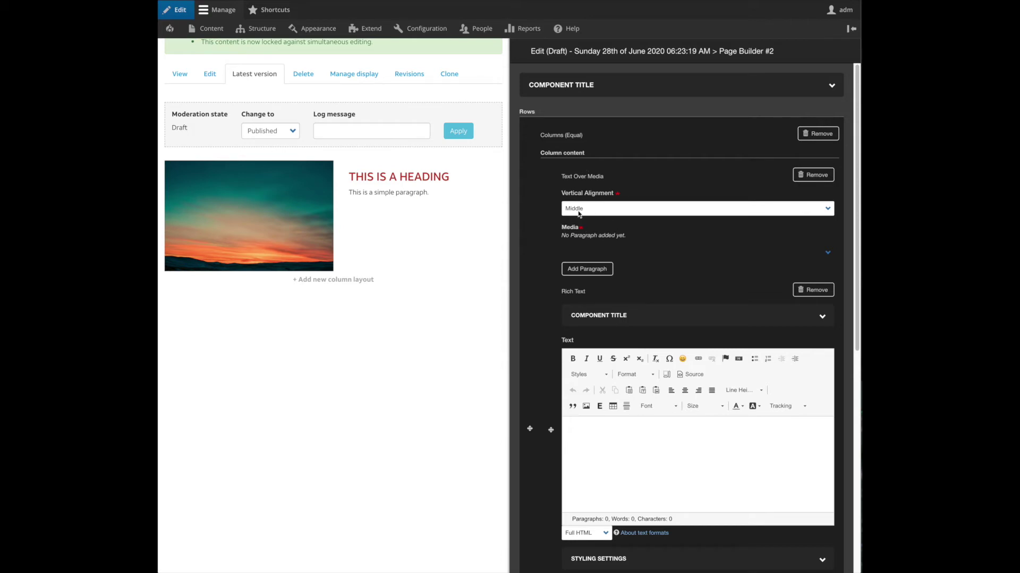
- Add an Image media item to the hero and select the Purple Tree photo
scroll(642, 293, "down", 3)
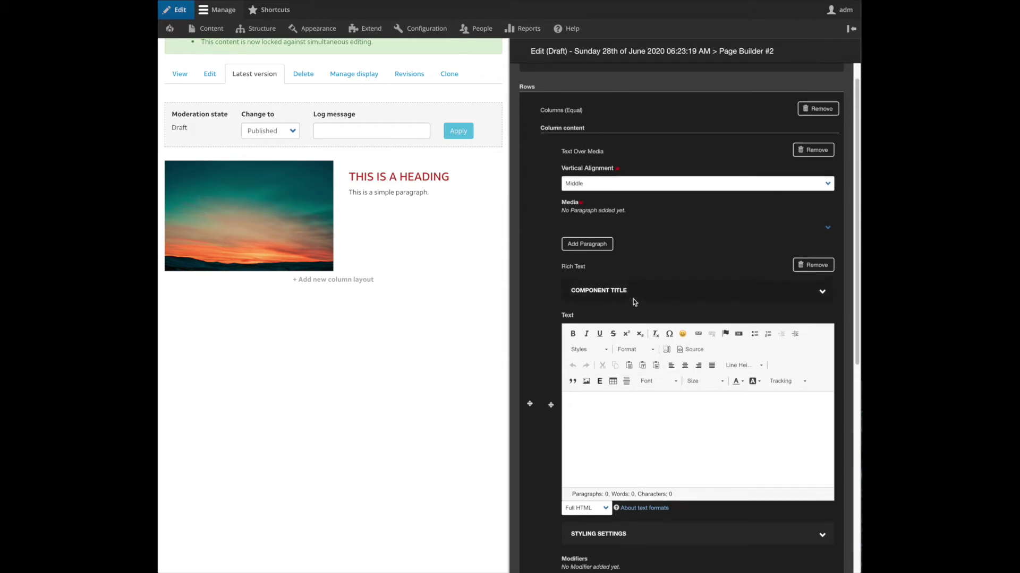
left_click(606, 194)
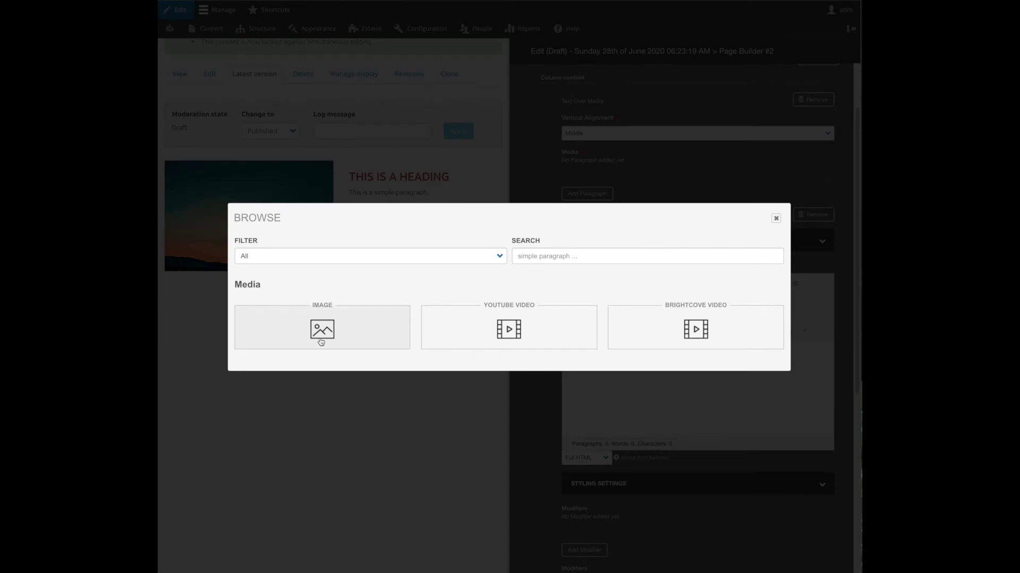
left_click(370, 322)
left_click(598, 198)
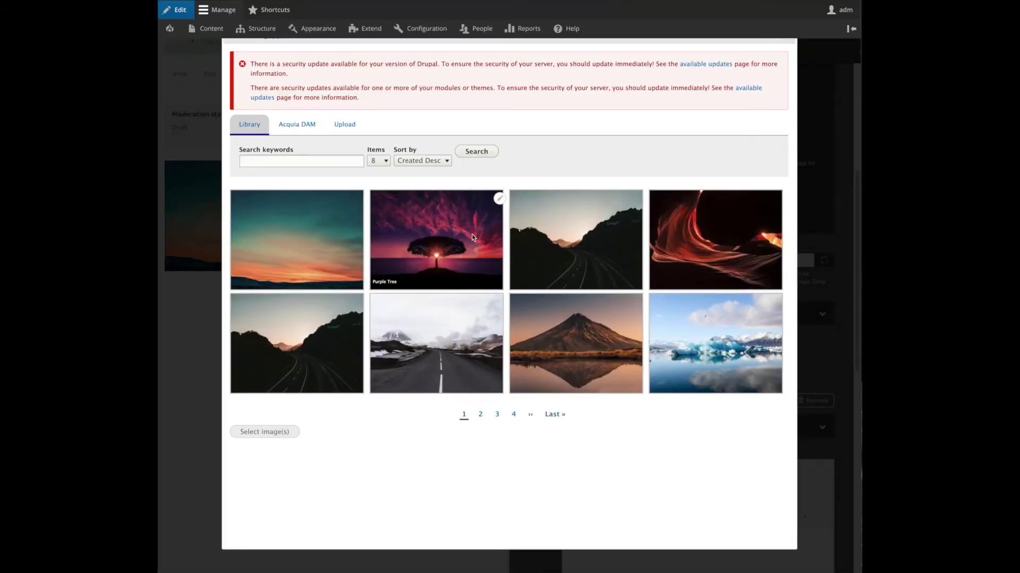
left_click(472, 234)
left_click(268, 432)
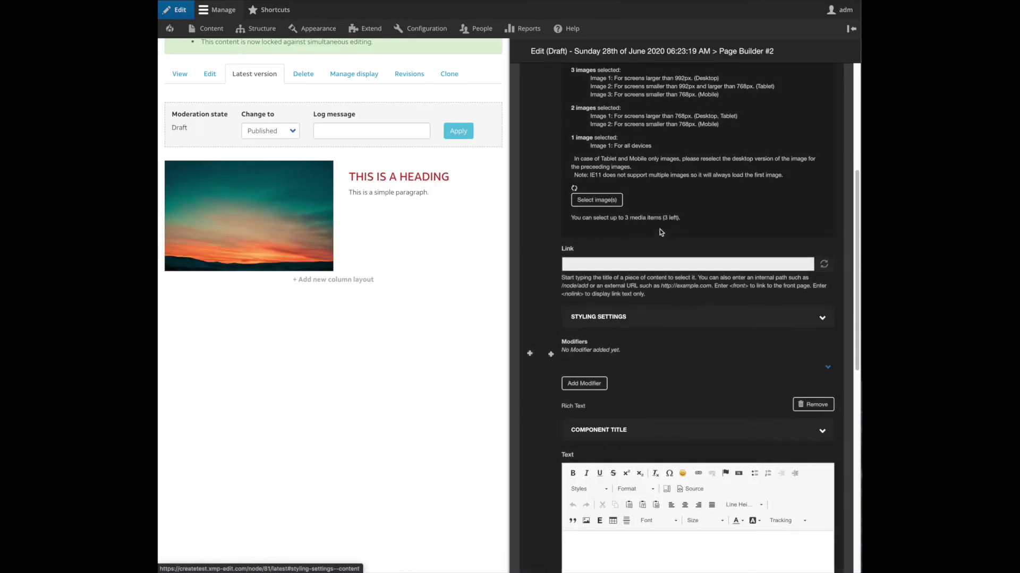
- Type 'THIS IS A HERO' into the hero's rich text field
scroll(670, 190, "down", 5)
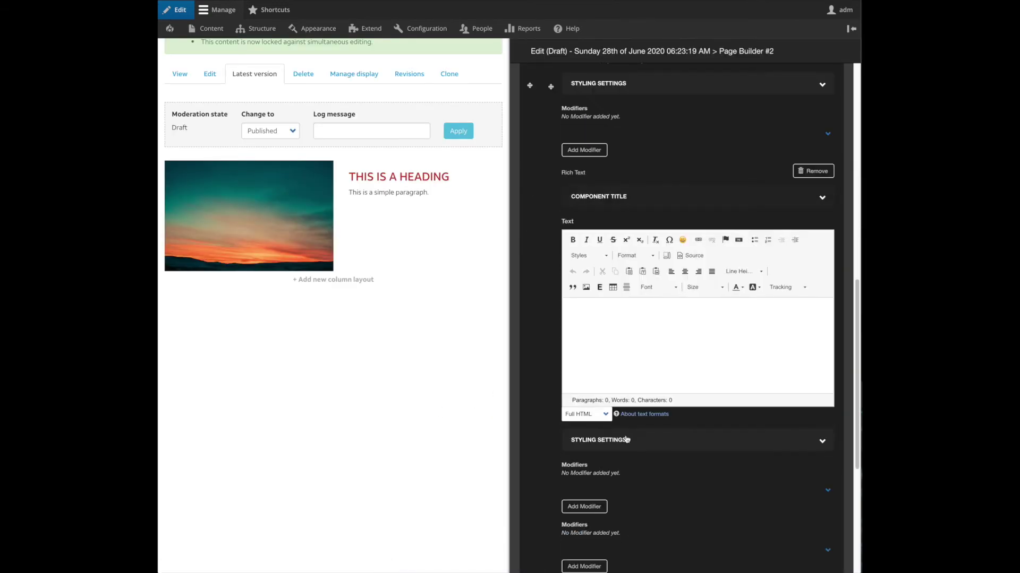
left_click(621, 335)
type("THIS IS A HERO")
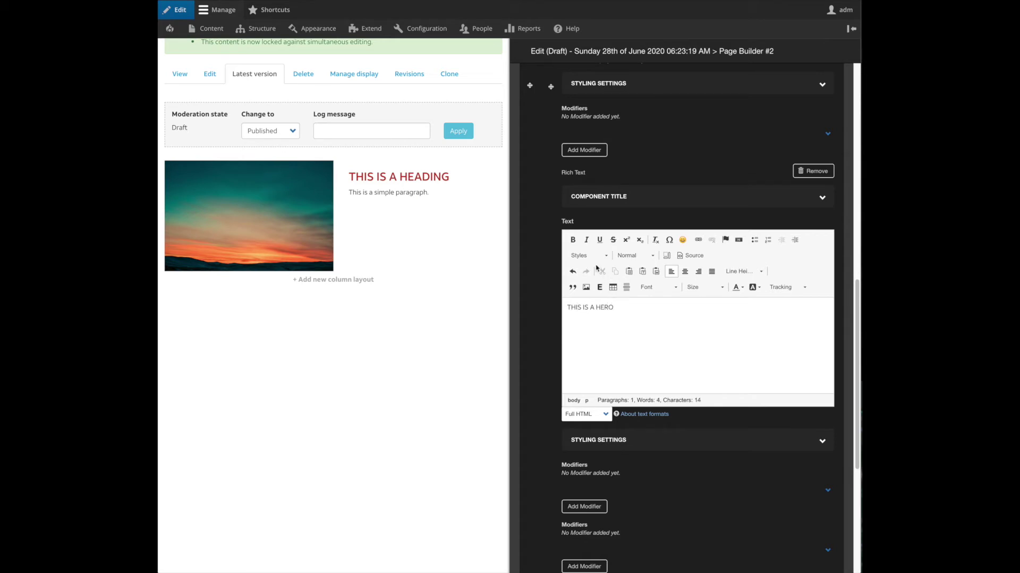
- Set the hero text to size 48 in Light Gray and save the component
triple_click(604, 310)
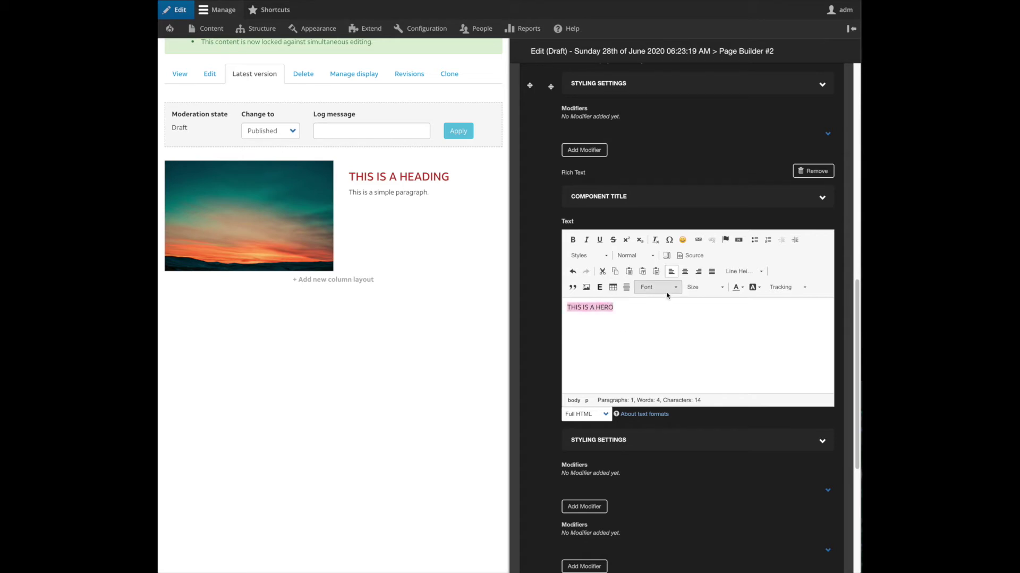
left_click(699, 288)
scroll(709, 325, "down", 5)
left_click(697, 307)
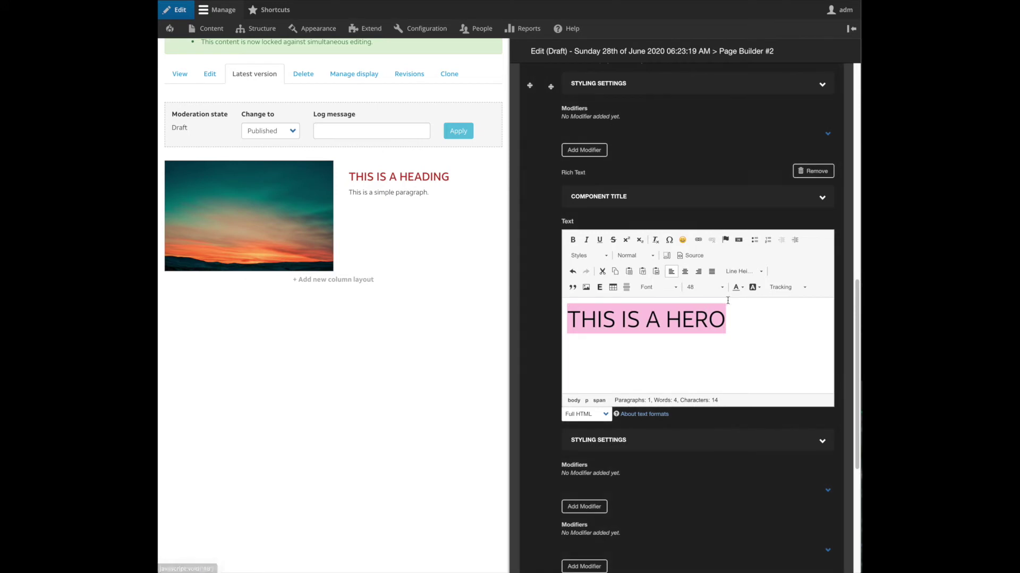
left_click(736, 287)
left_click(786, 343)
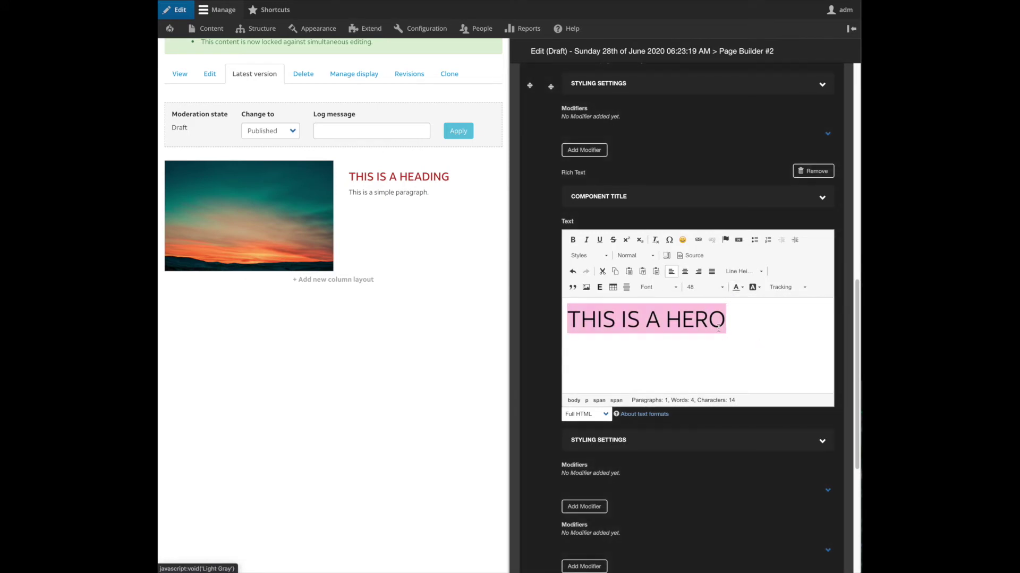
left_click(747, 345)
scroll(702, 374, "down", 5)
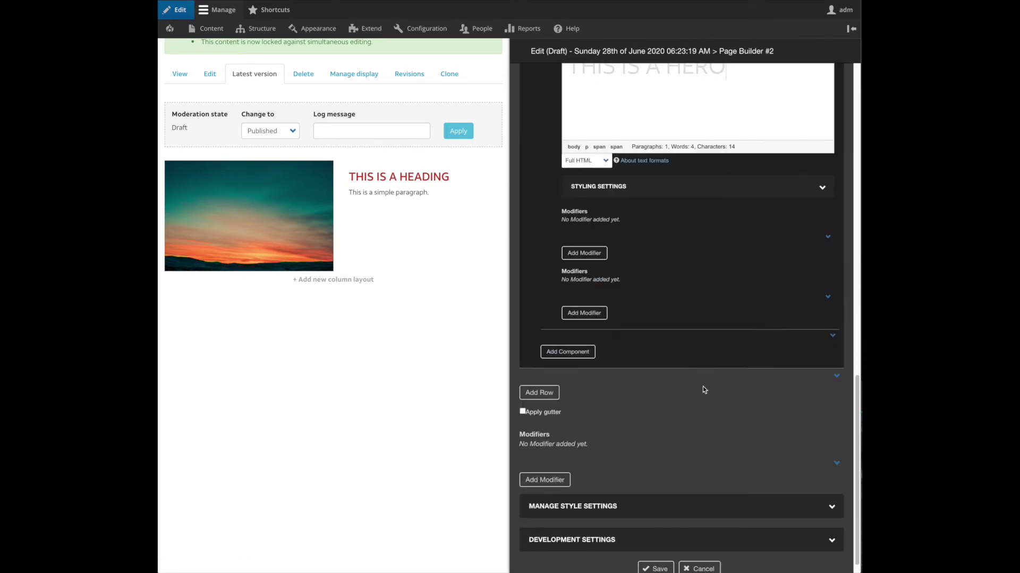
left_click(673, 568)
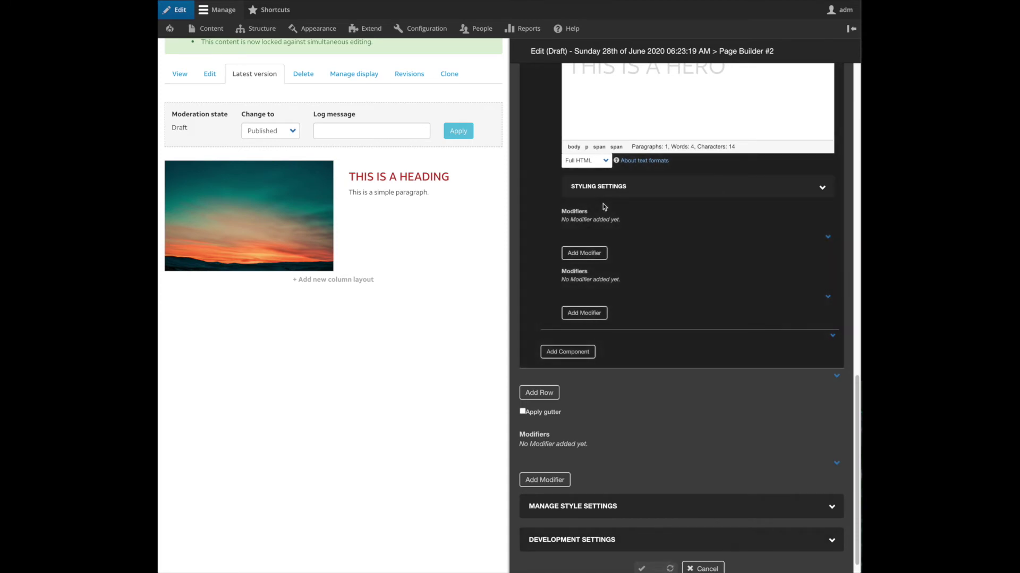
scroll(610, 255, "down", 3)
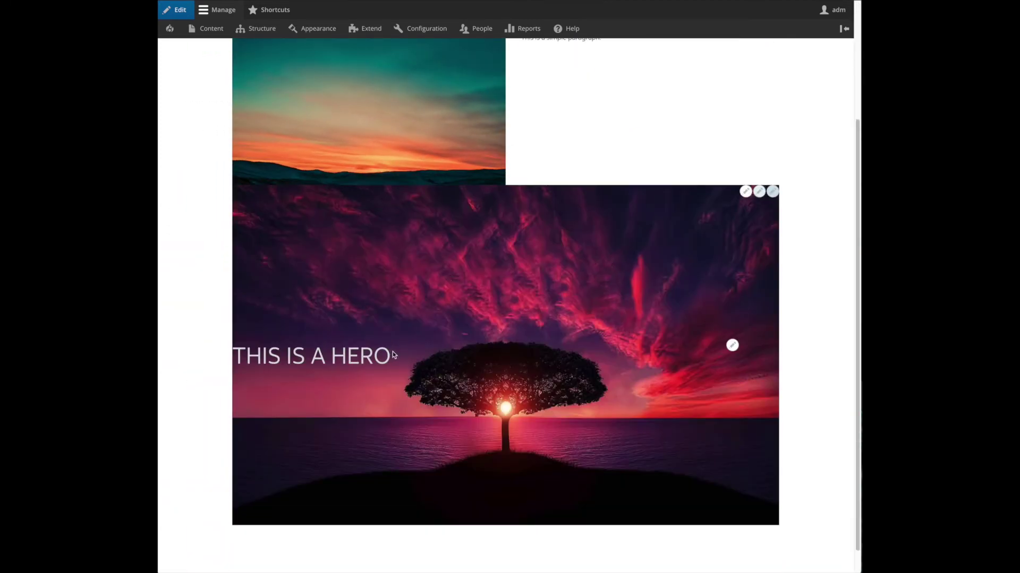
- Center-align the 'THIS IS A HERO' text in the hero's Rich Text block and save it
left_click_drag(394, 357, 232, 355)
left_click(311, 354)
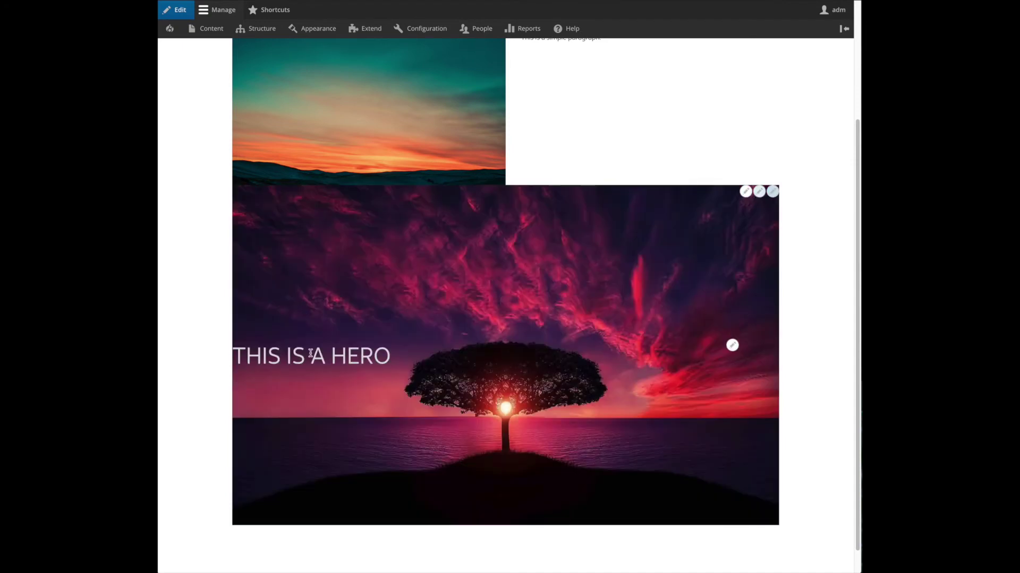
left_click(731, 350)
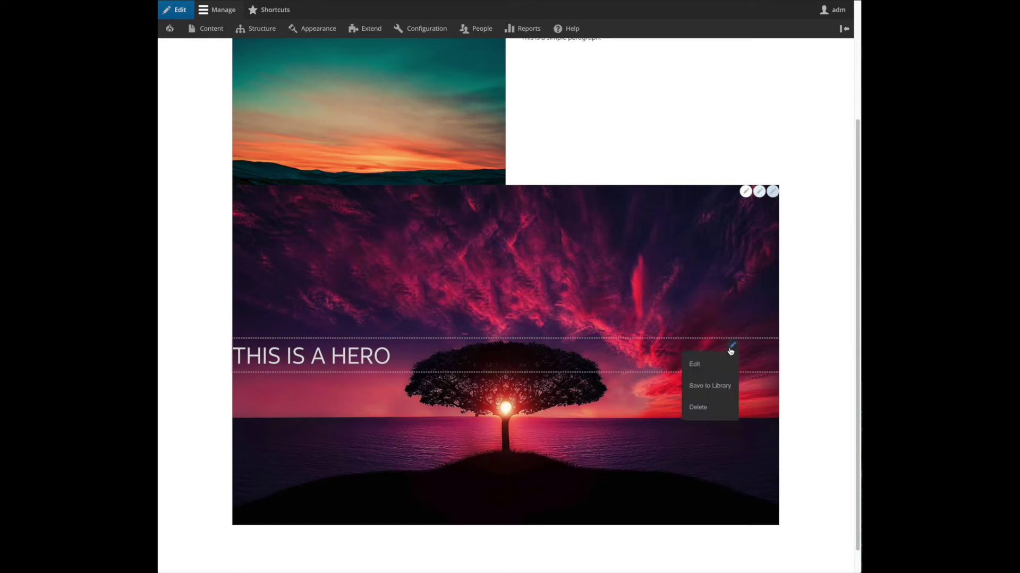
left_click(721, 368)
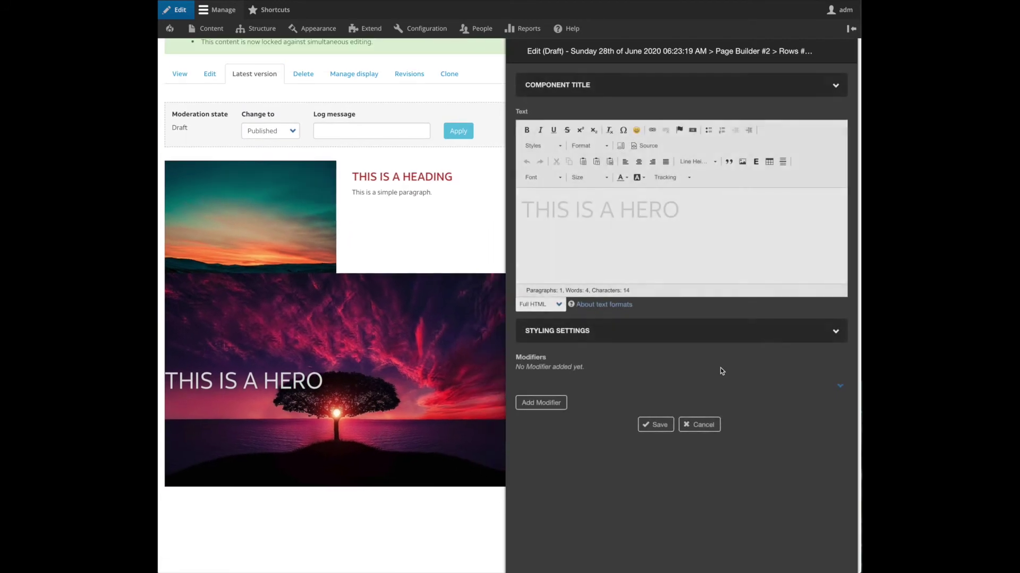
left_click(660, 215)
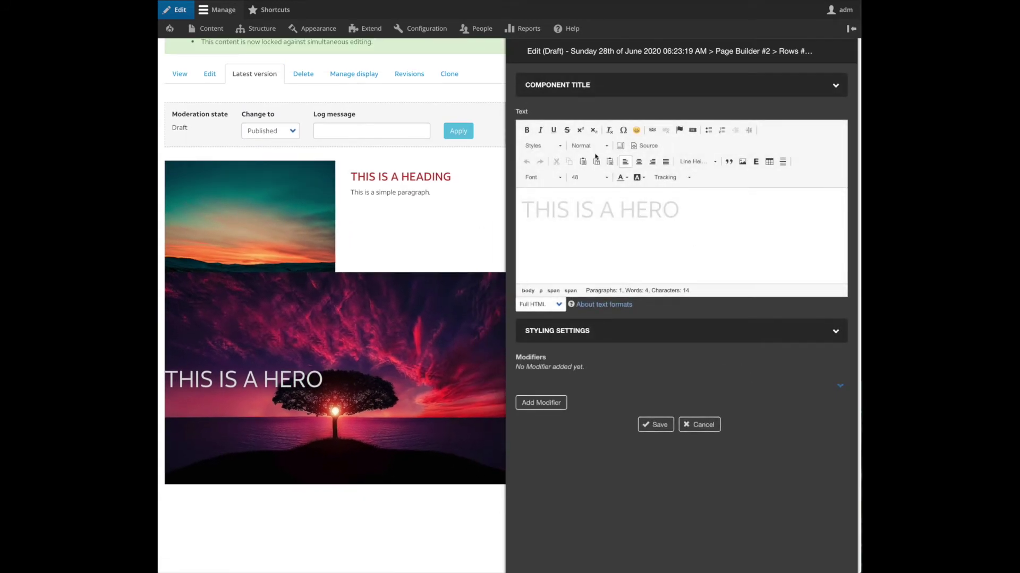
left_click(639, 161)
left_click(657, 426)
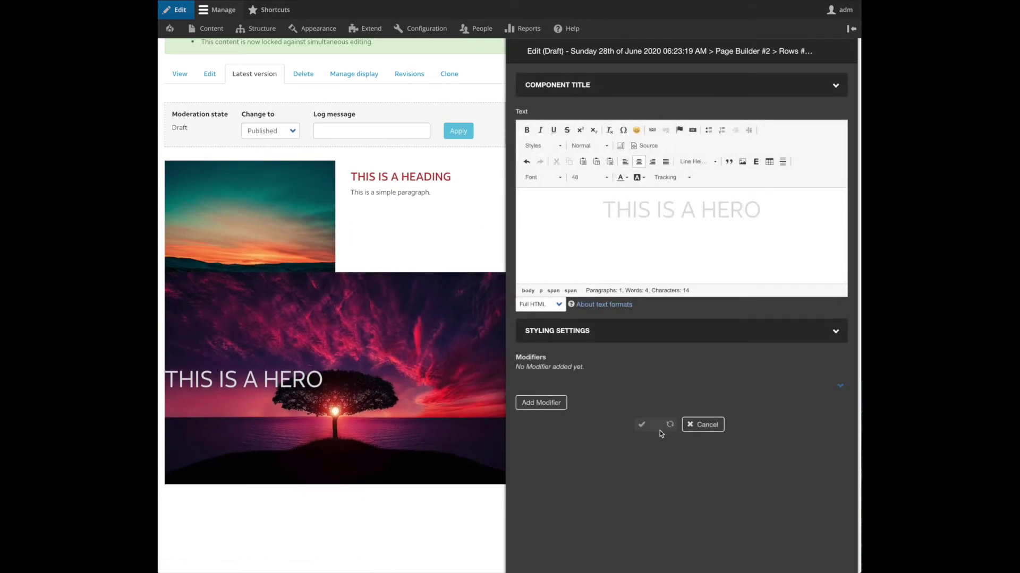
- Give the Purple Tree hero image an Image FX Modifier with Hover Sepia set to 70
scroll(712, 322, "down", 3)
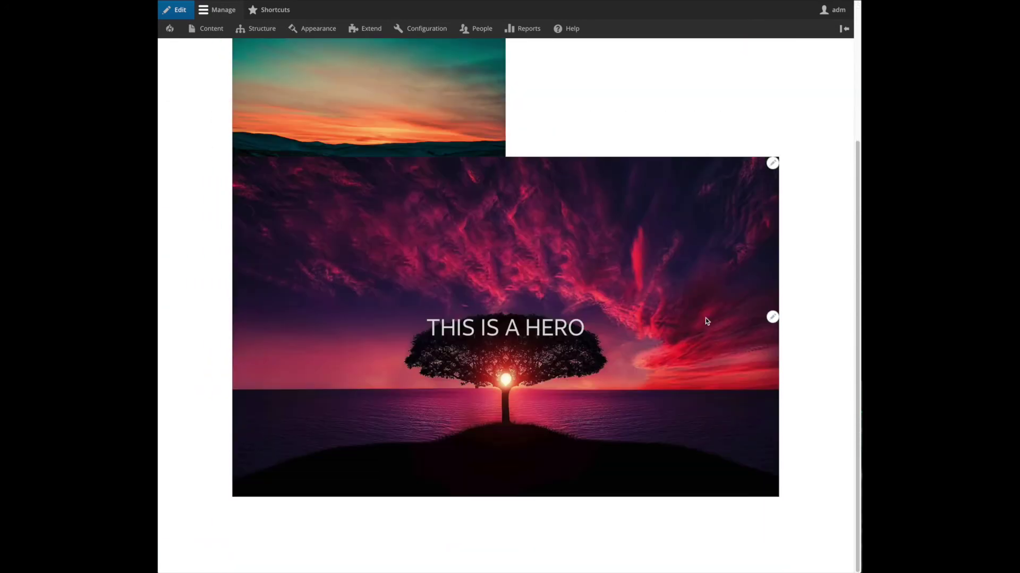
left_click(732, 163)
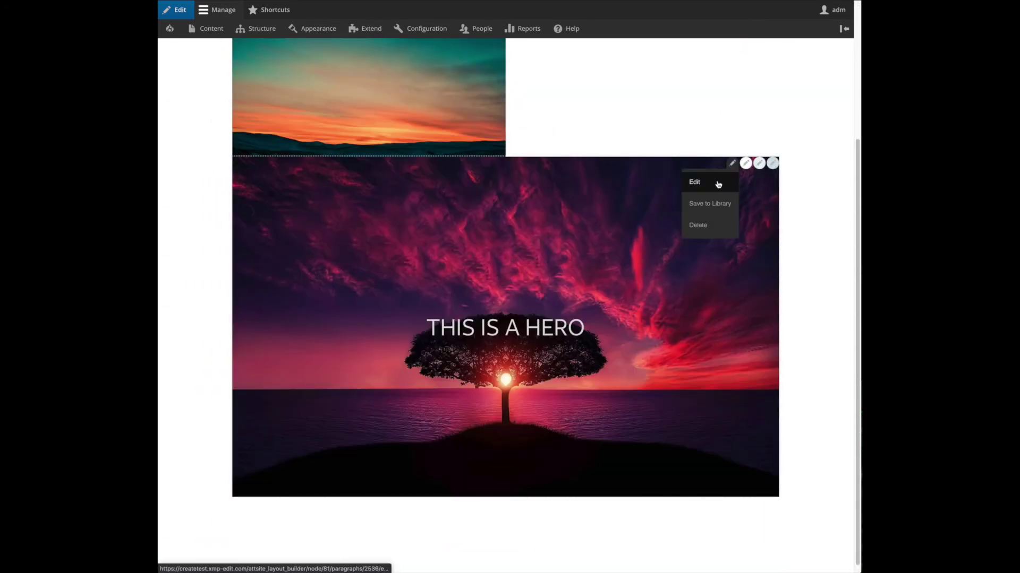
left_click(718, 183)
scroll(570, 485, "down", 1)
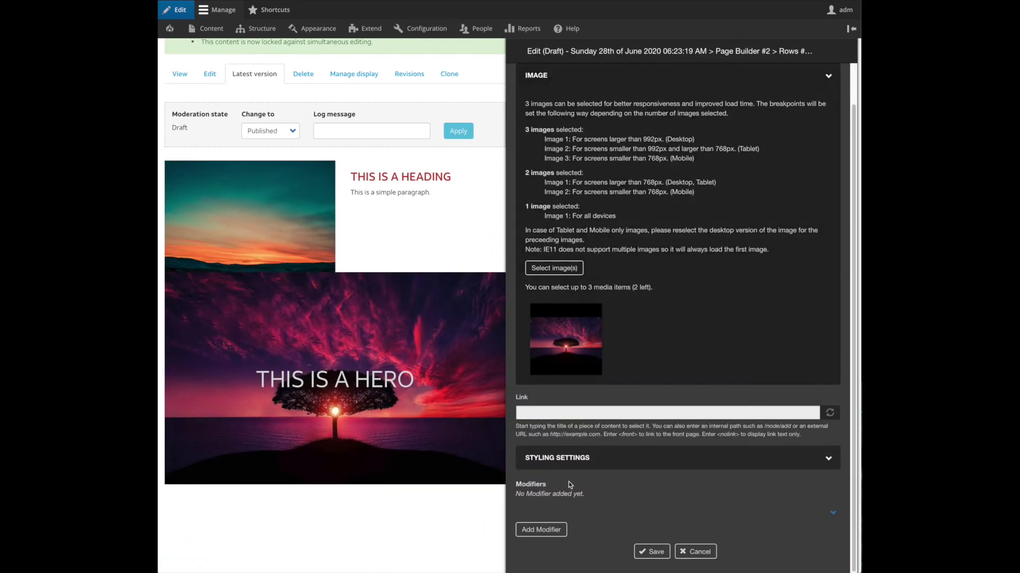
left_click(547, 540)
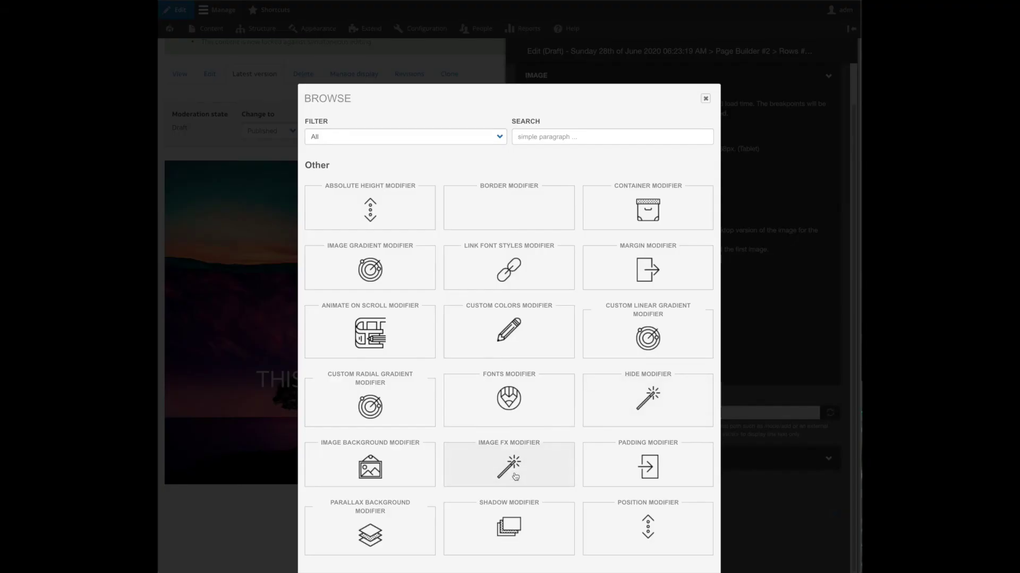
scroll(706, 345, "down", 12)
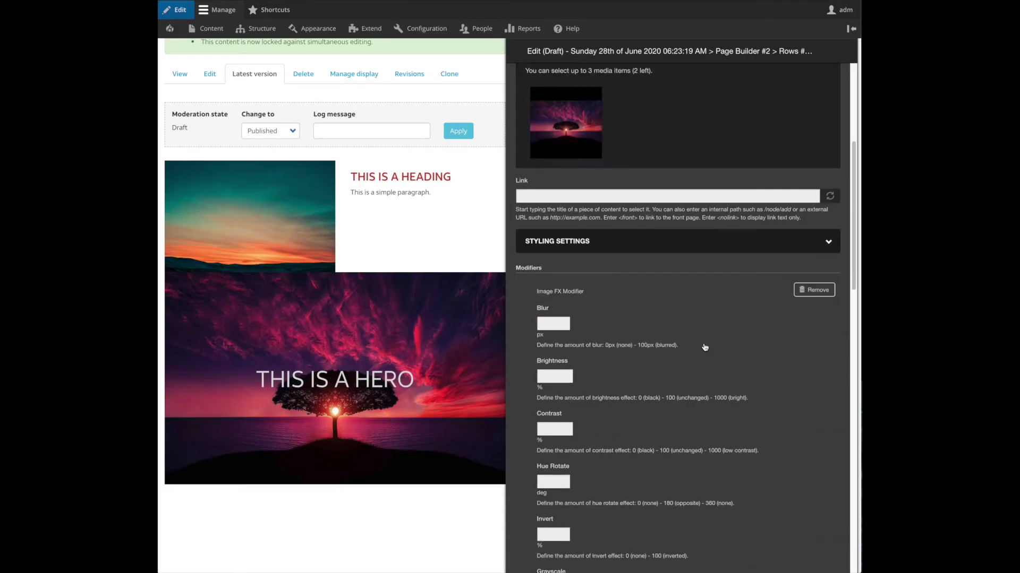
scroll(741, 338, "down", 6)
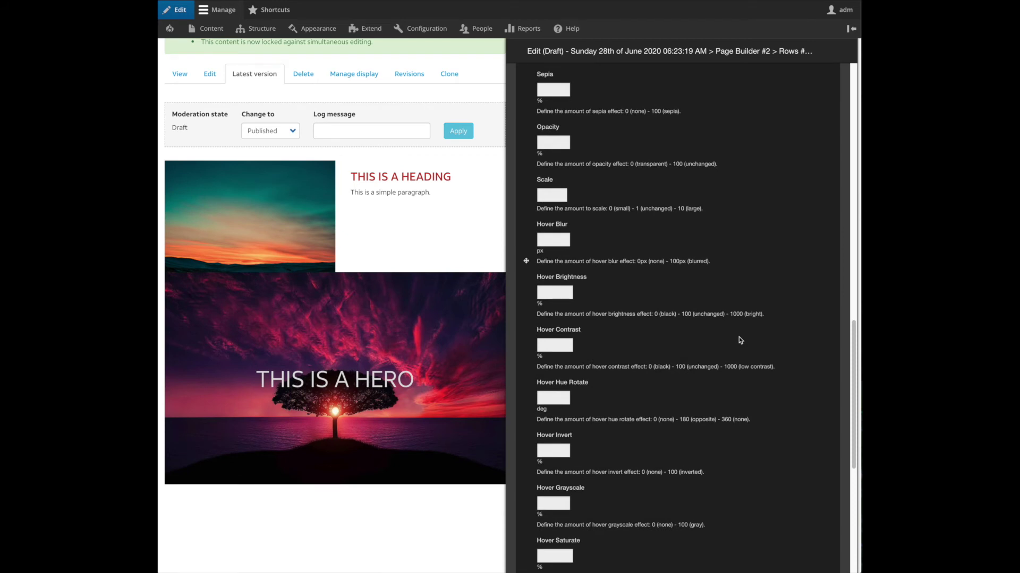
scroll(740, 340, "down", 5)
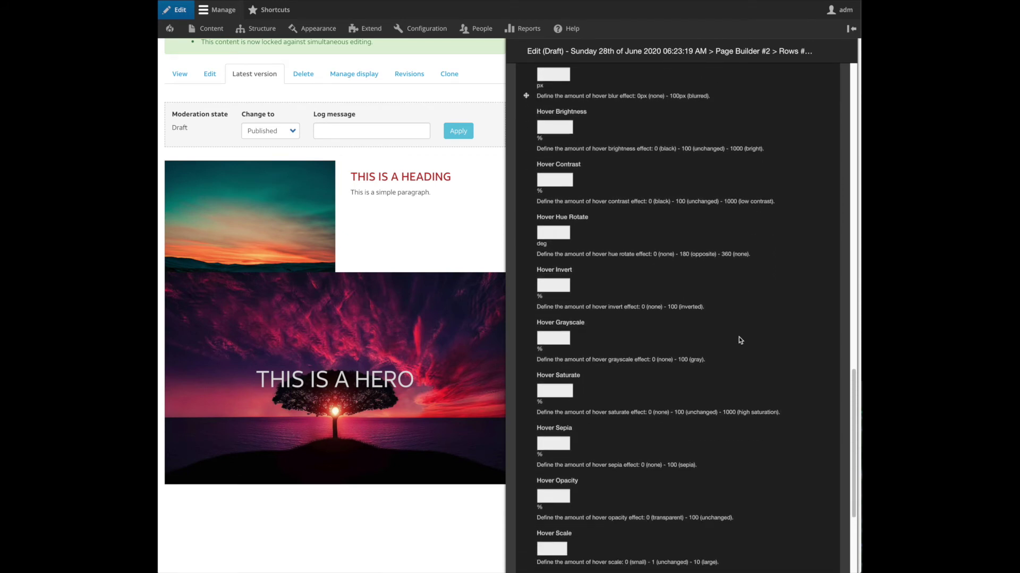
left_click(557, 429)
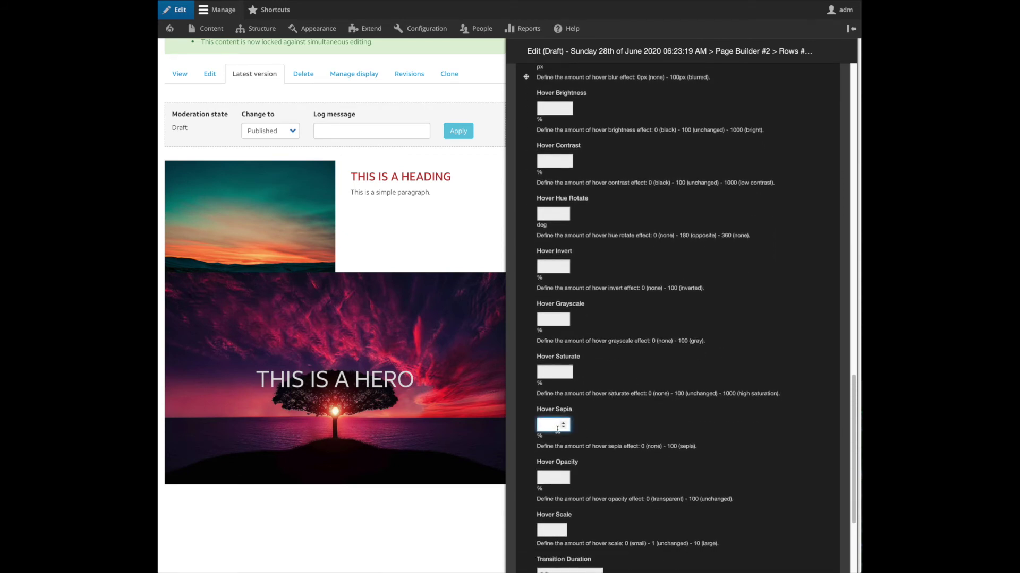
type("70")
scroll(616, 430, "down", 3)
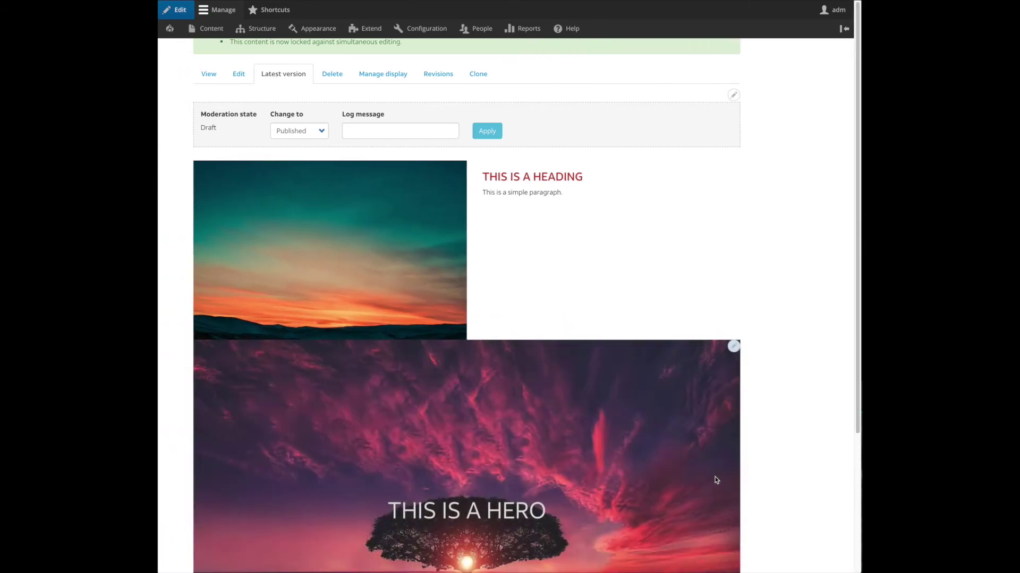
- Add a second Columns (Equal) layout row inside the hero's row editor
scroll(812, 433, "down", 3)
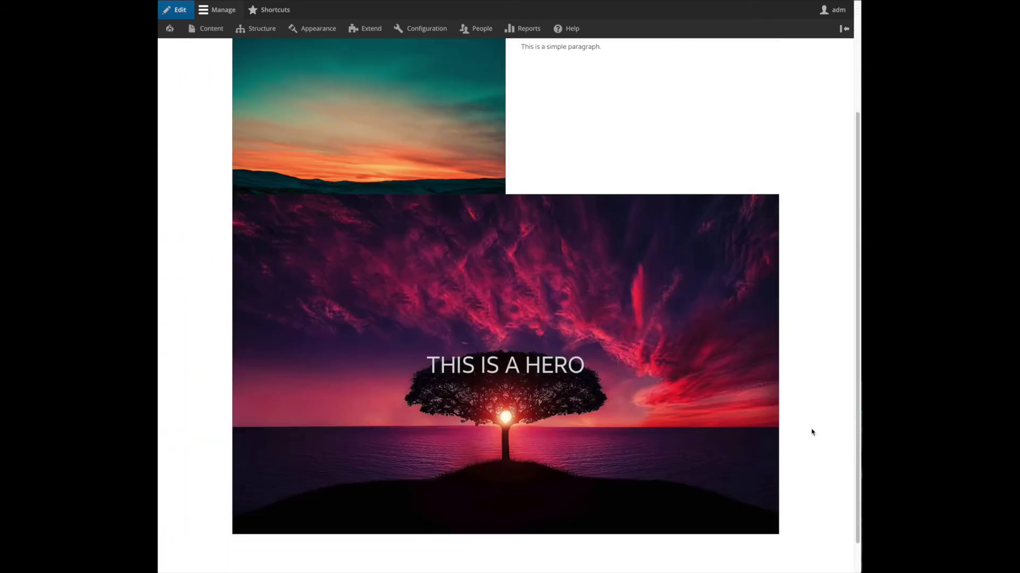
mouse_move(722, 412)
left_click(773, 204)
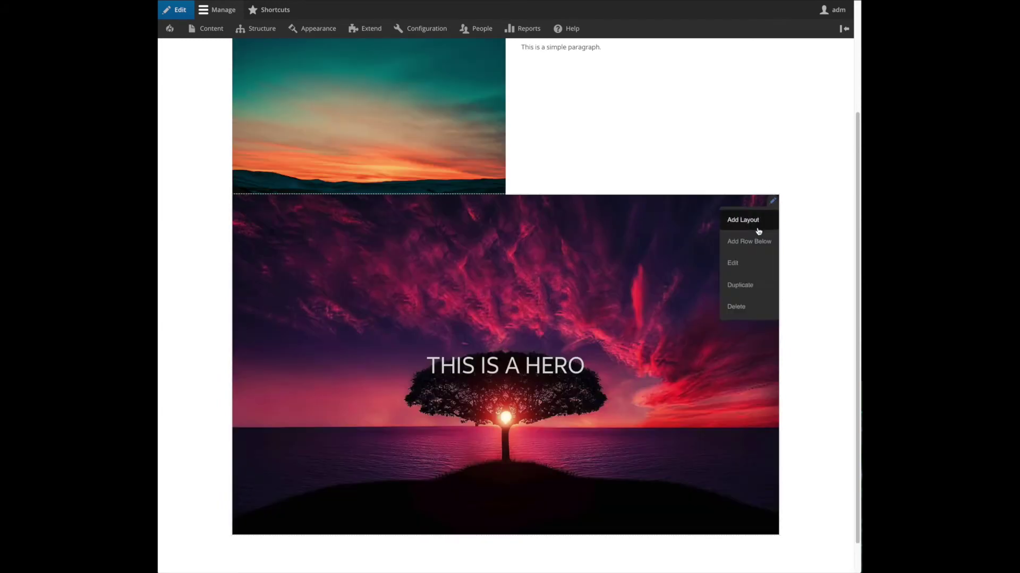
left_click(758, 227)
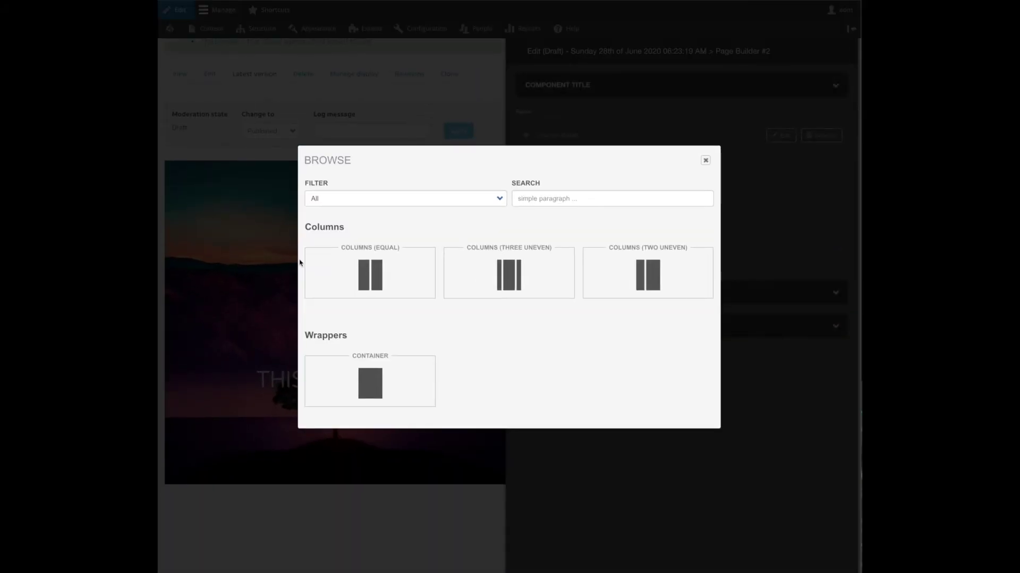
left_click(382, 262)
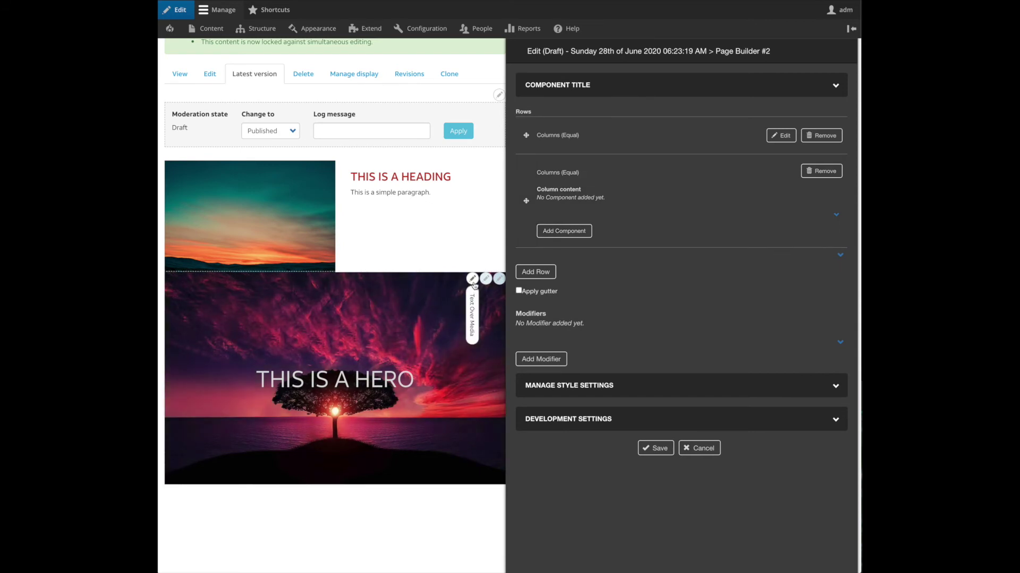
- Remove the empty extra Columns (Equal) row without adding a component, then save the hero row
left_click(472, 278)
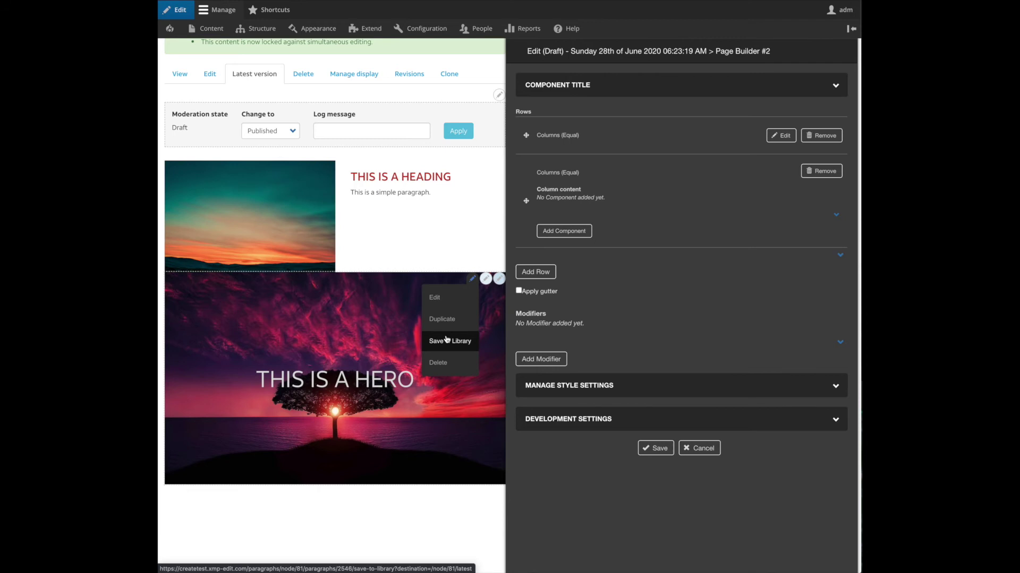
left_click(562, 235)
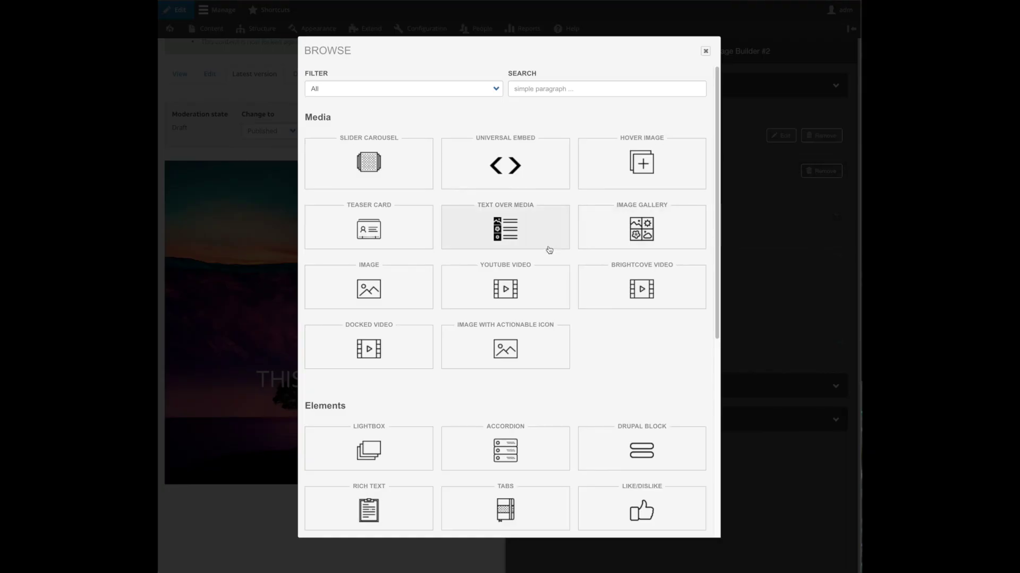
left_click(705, 51)
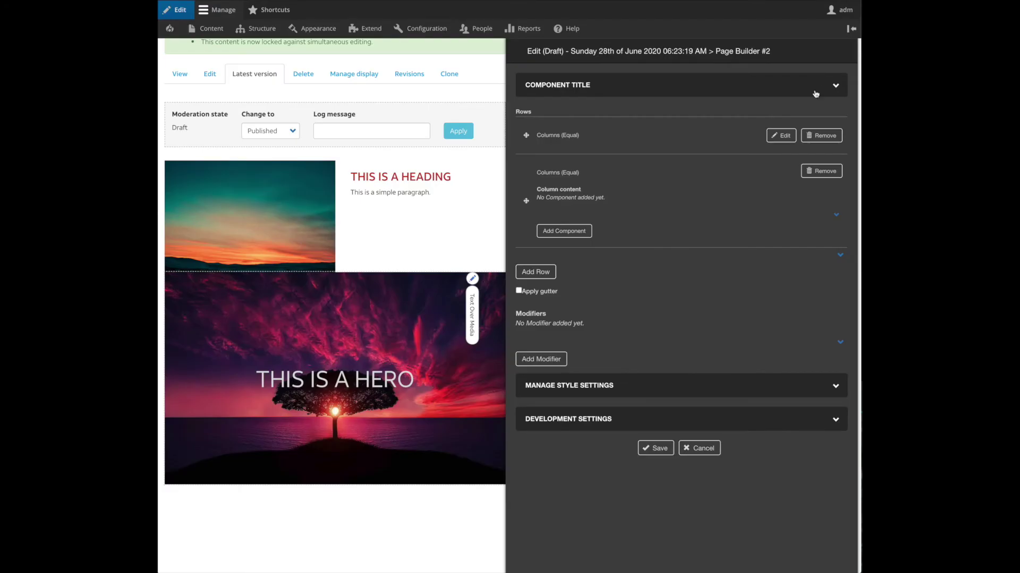
left_click(838, 176)
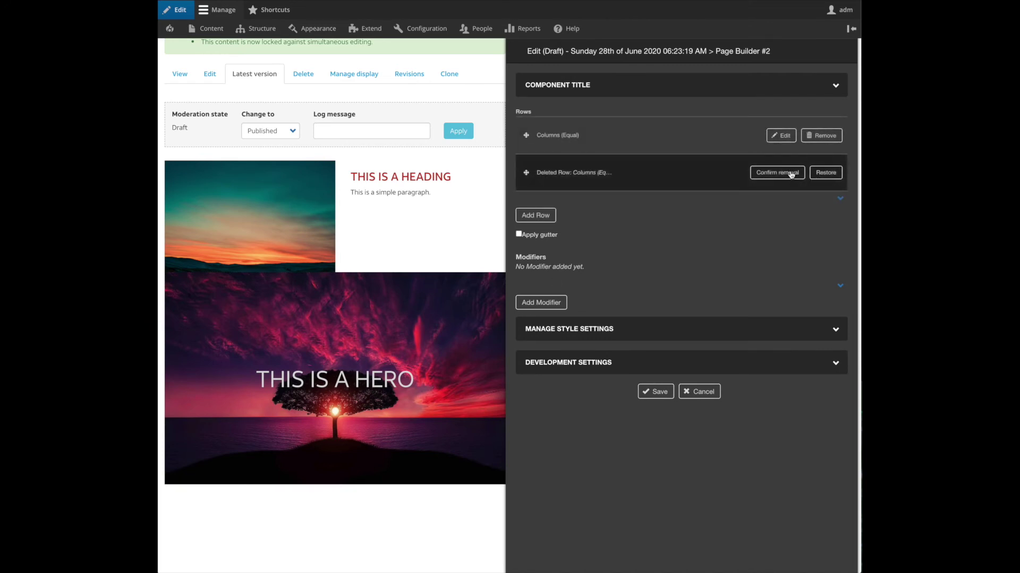
left_click(777, 173)
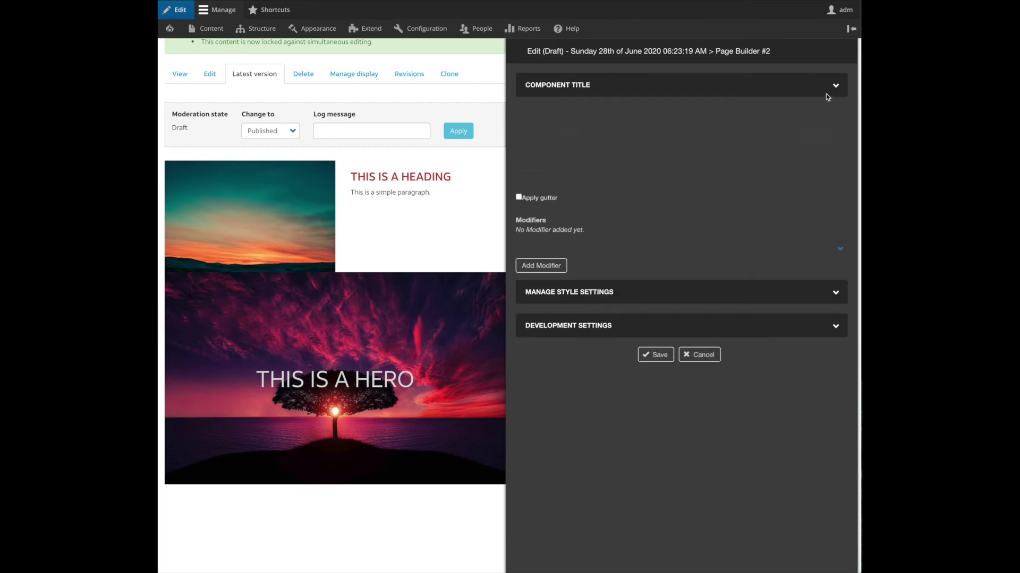
left_click(656, 356)
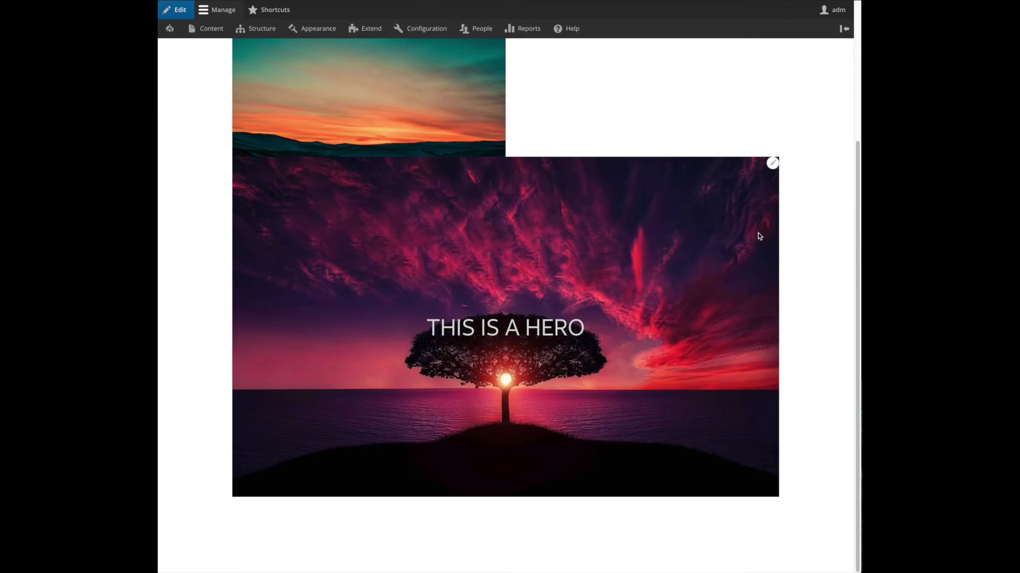
left_click(772, 163)
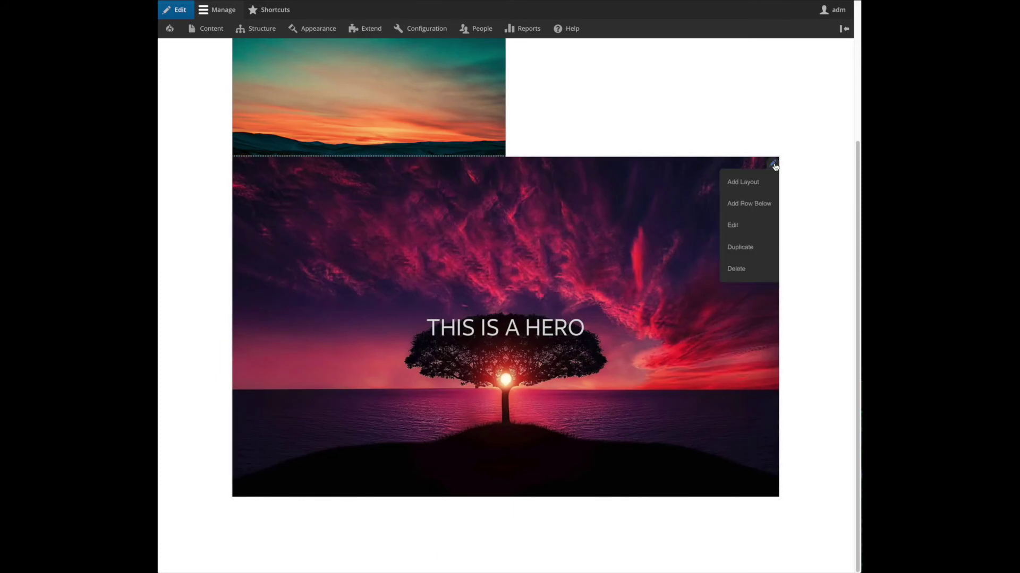
- Add a new row below the hero with a Columns (Equal) layout
left_click(765, 207)
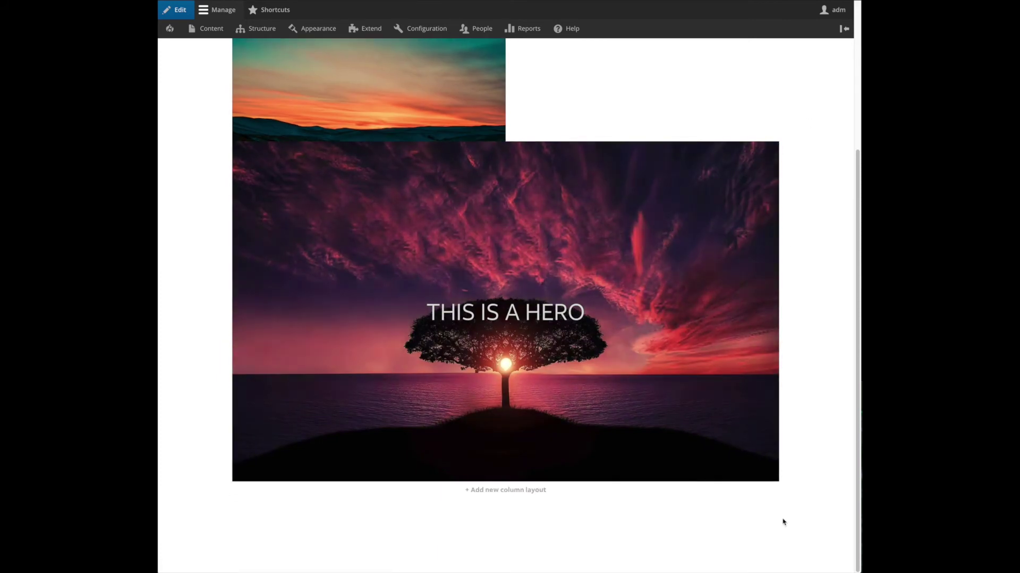
left_click(771, 489)
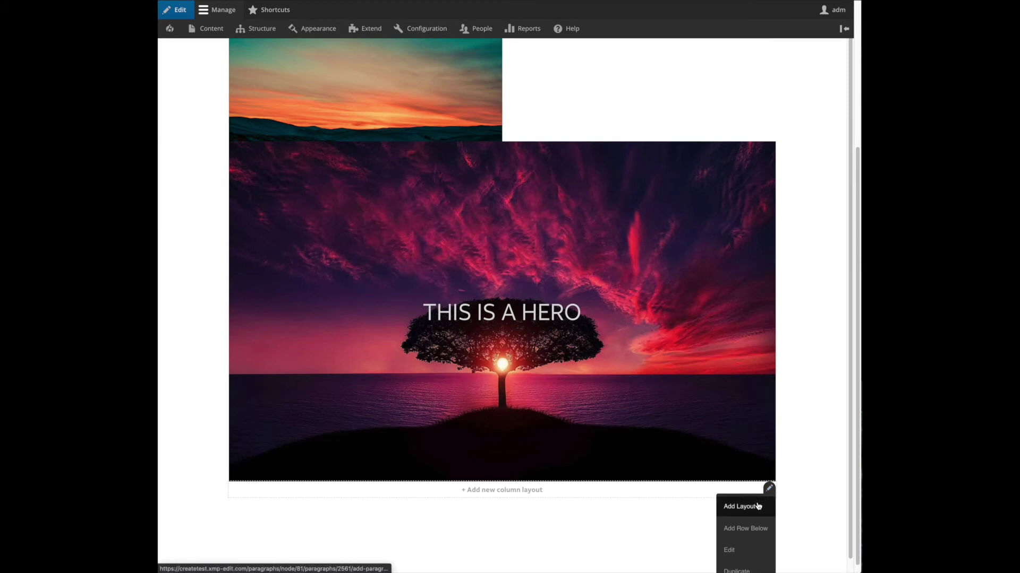
left_click(758, 506)
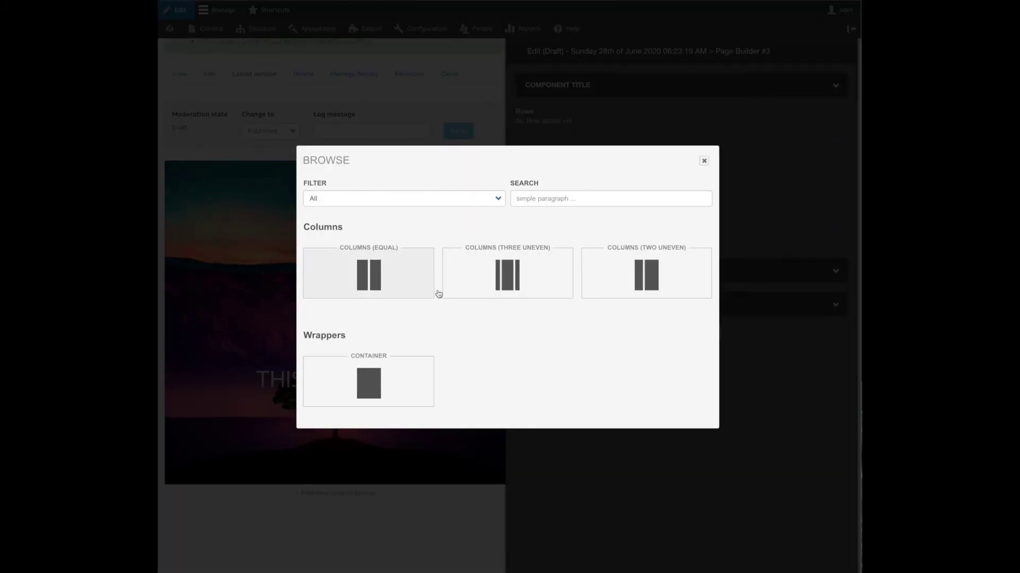
left_click(433, 292)
- Put a From library component holding Template Demo - Carousel into the new column
left_click(572, 191)
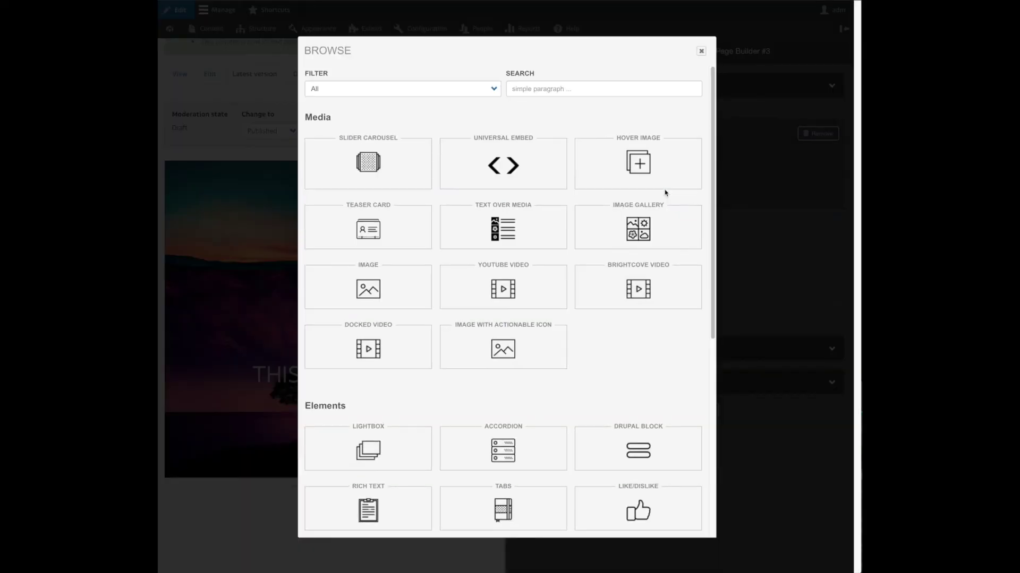
scroll(533, 268, "down", 5)
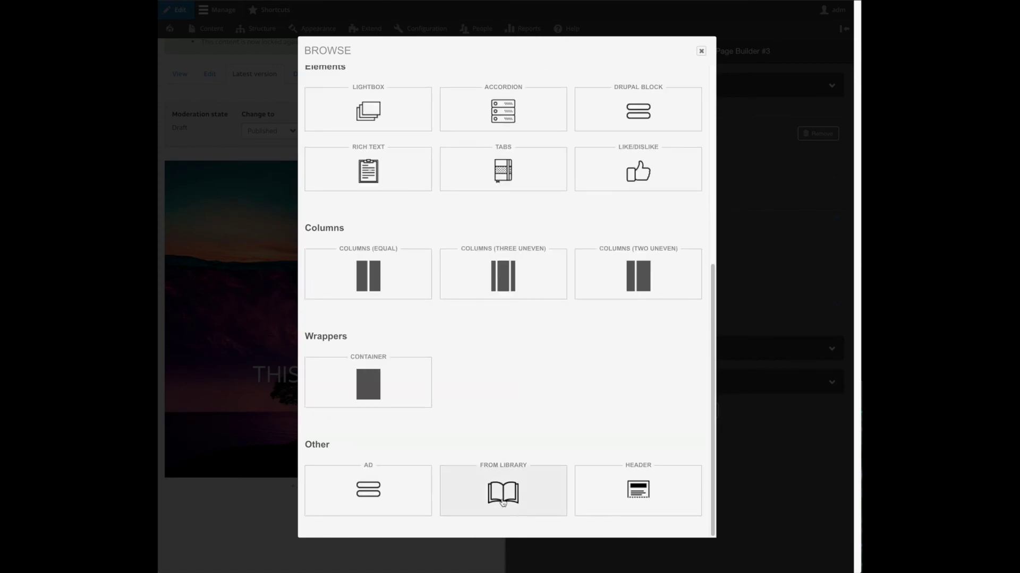
left_click(502, 494)
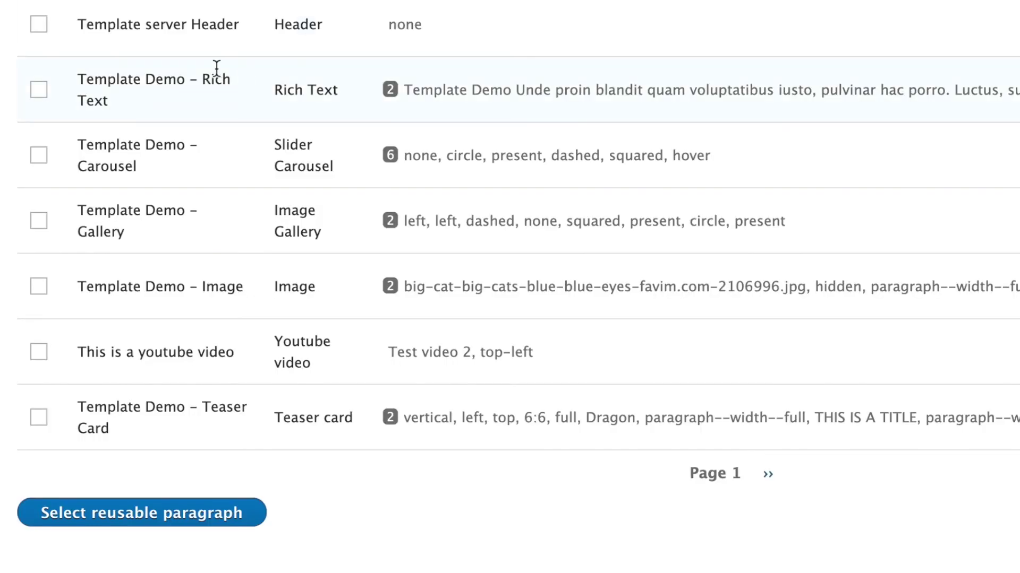
left_click(39, 156)
left_click(215, 523)
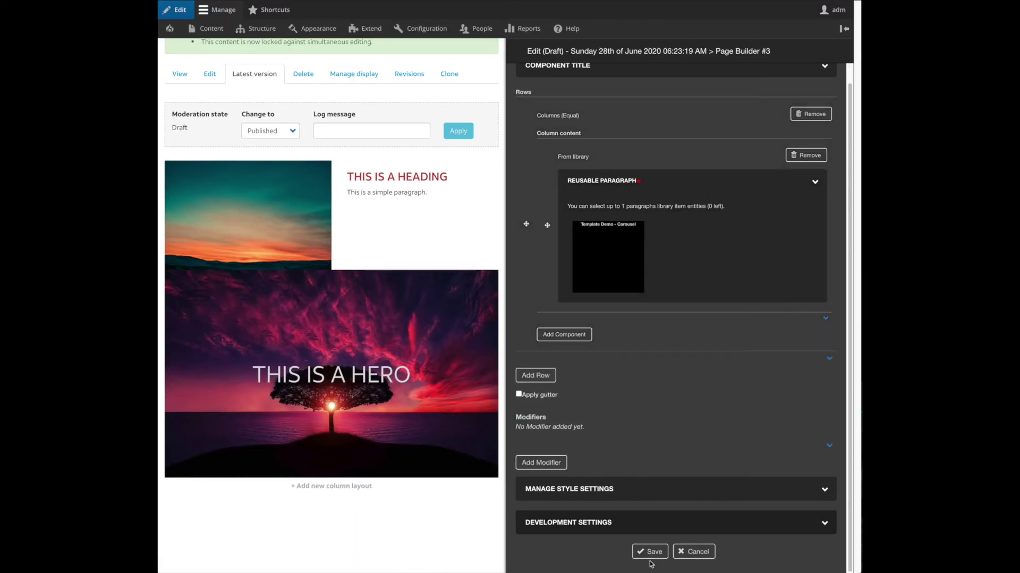
- Save the page and step through the carousel's slides below the hero
left_click(649, 558)
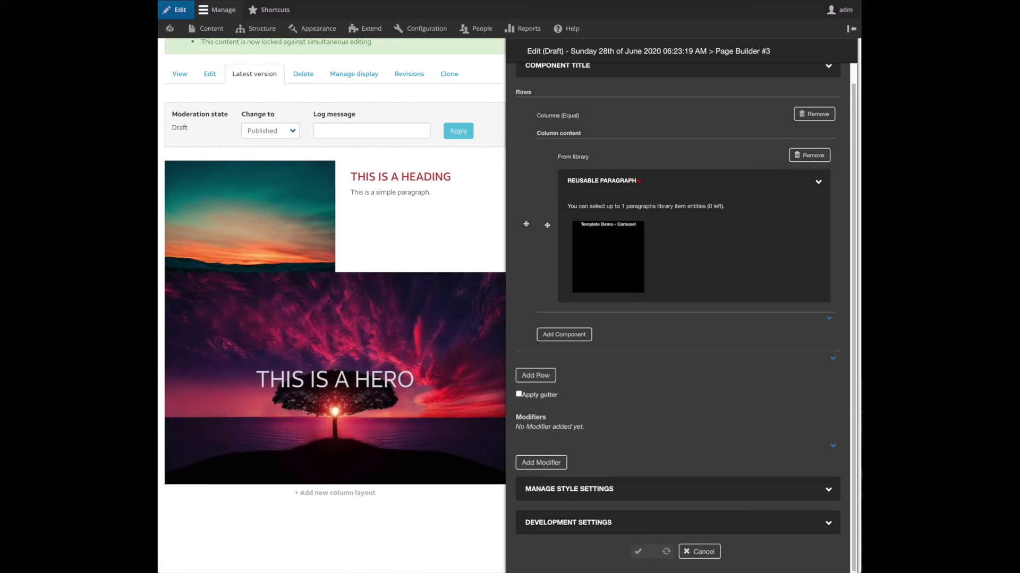
scroll(823, 318, "down", 2)
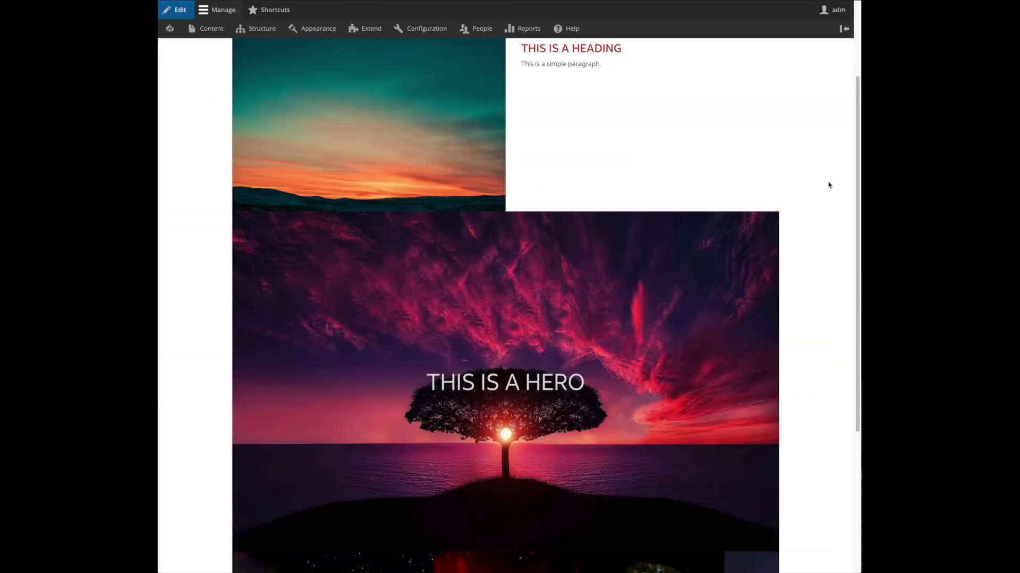
scroll(829, 185, "down", 4)
left_click(765, 400)
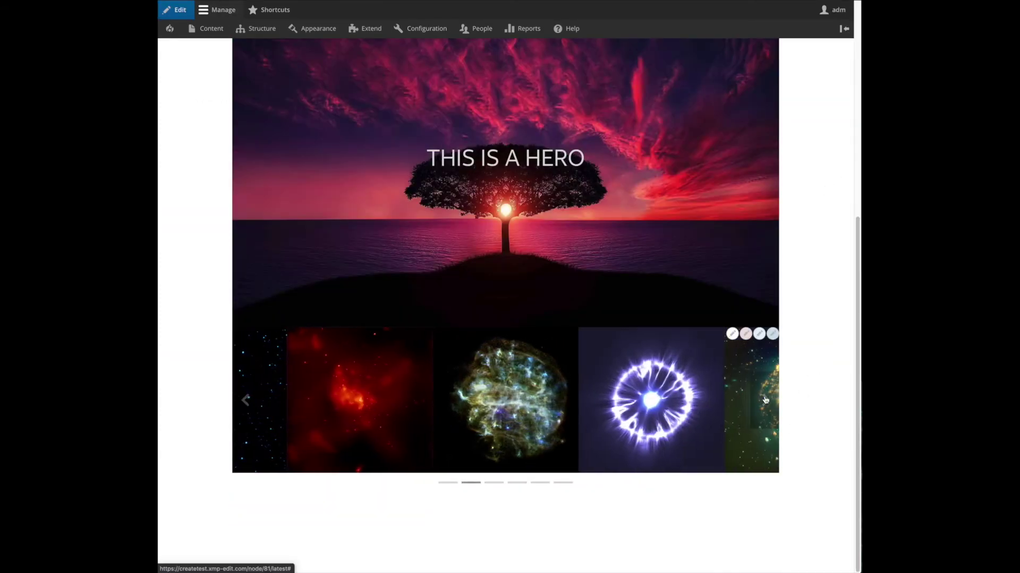
left_click(765, 399)
left_click(765, 400)
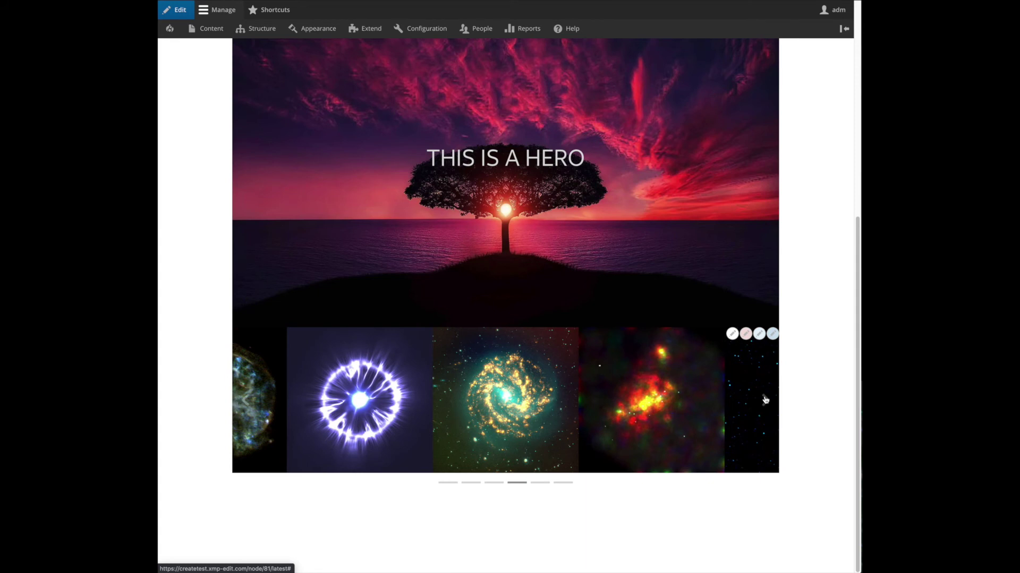
left_click(765, 400)
left_click(766, 400)
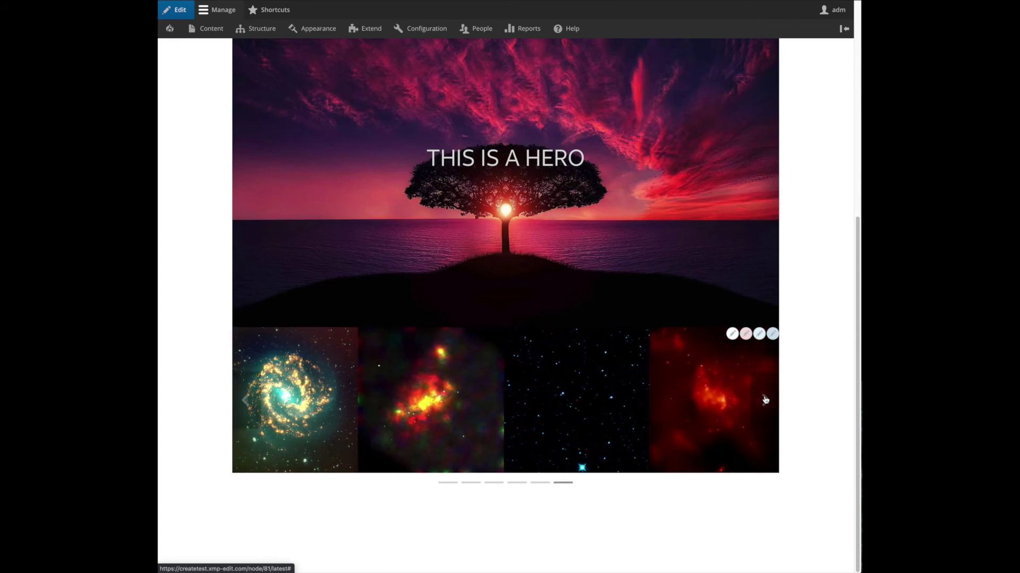
- Open the carousel template's slide settings, then close the editor without changes
left_click(732, 335)
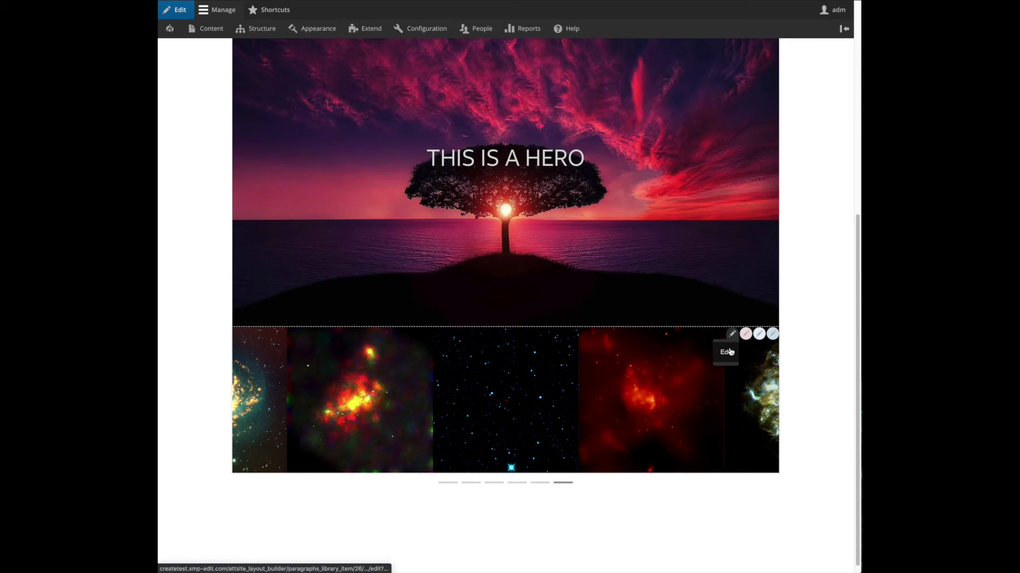
left_click(727, 352)
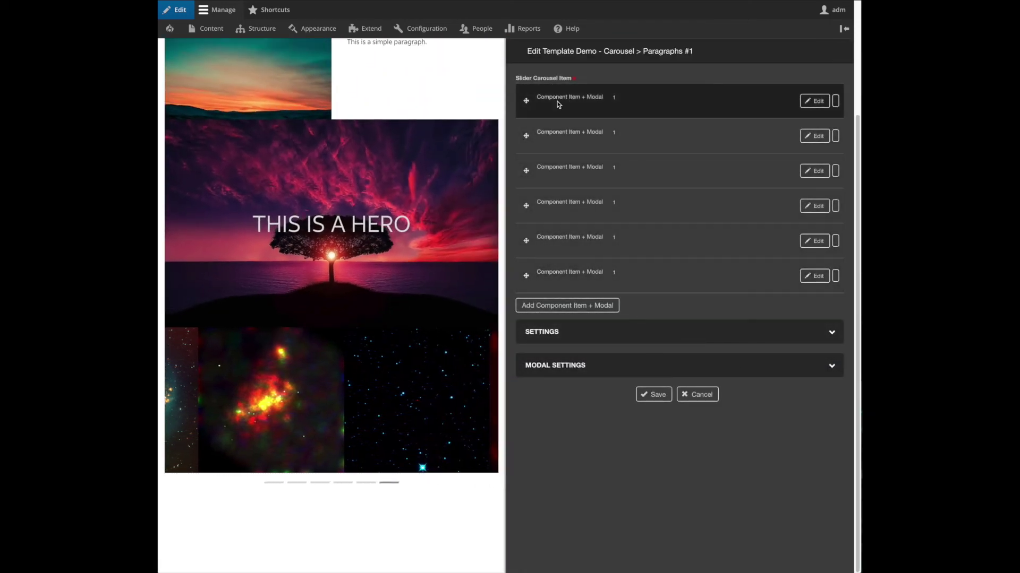
left_click(839, 51)
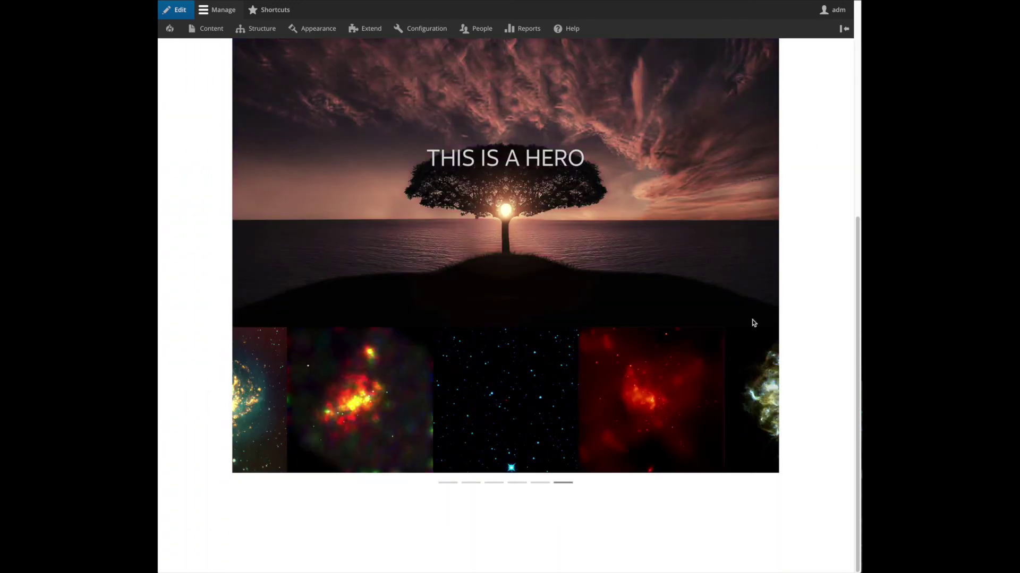
left_click(772, 333)
left_click(772, 333)
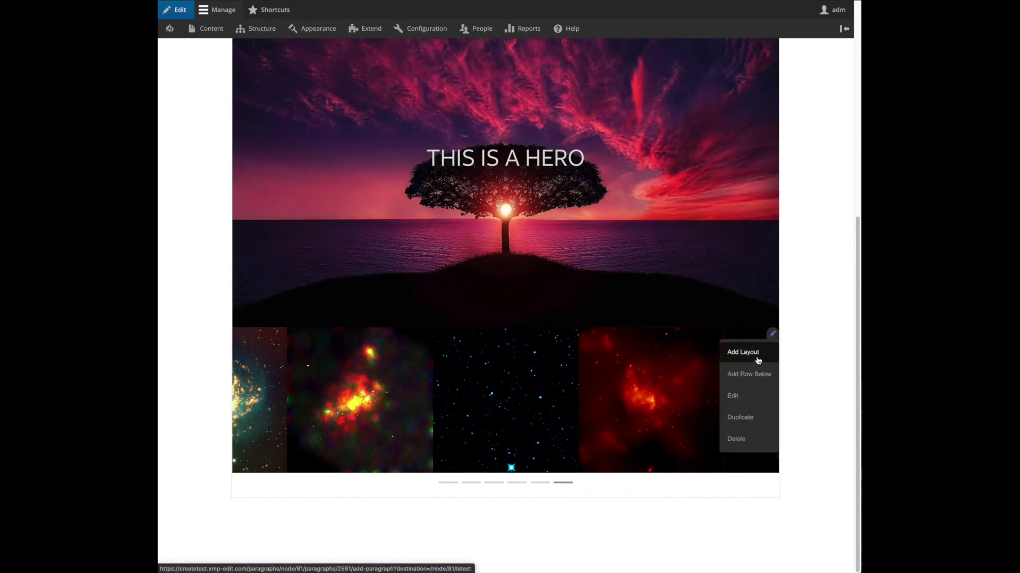
- Add a new row below the carousel with a Columns (Equal) layout
left_click(758, 360)
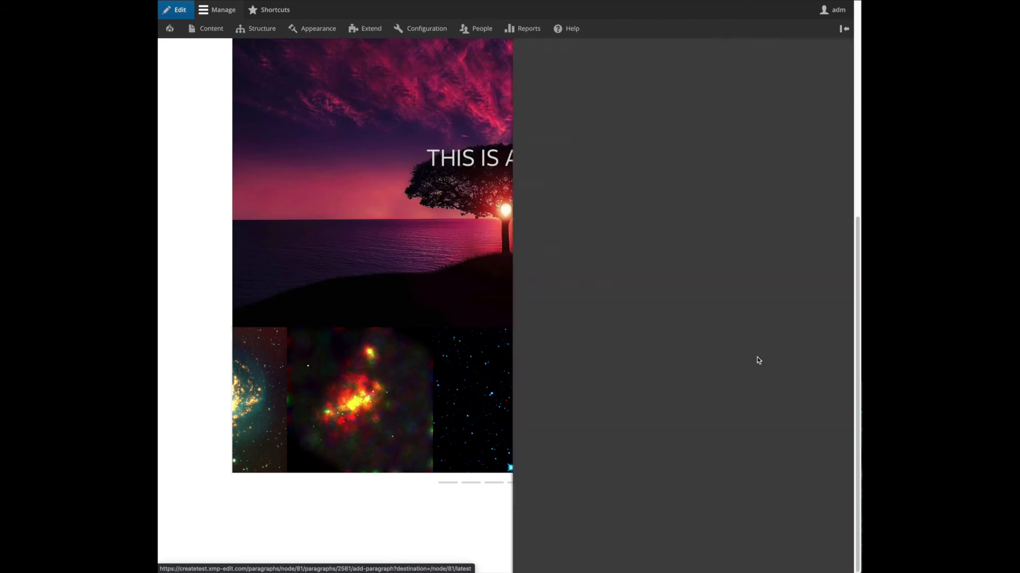
left_click(700, 161)
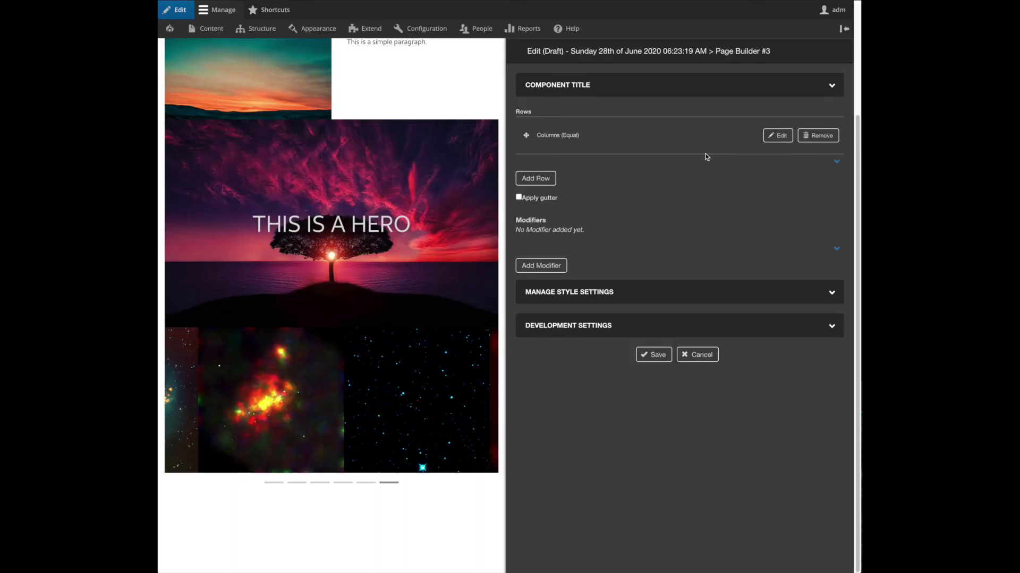
left_click(848, 50)
left_click(772, 334)
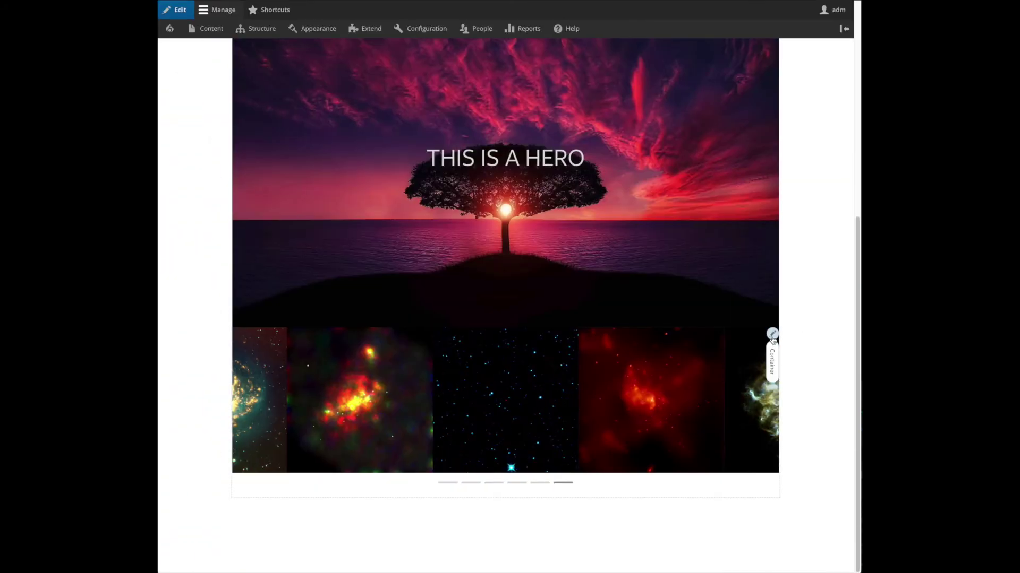
left_click(755, 375)
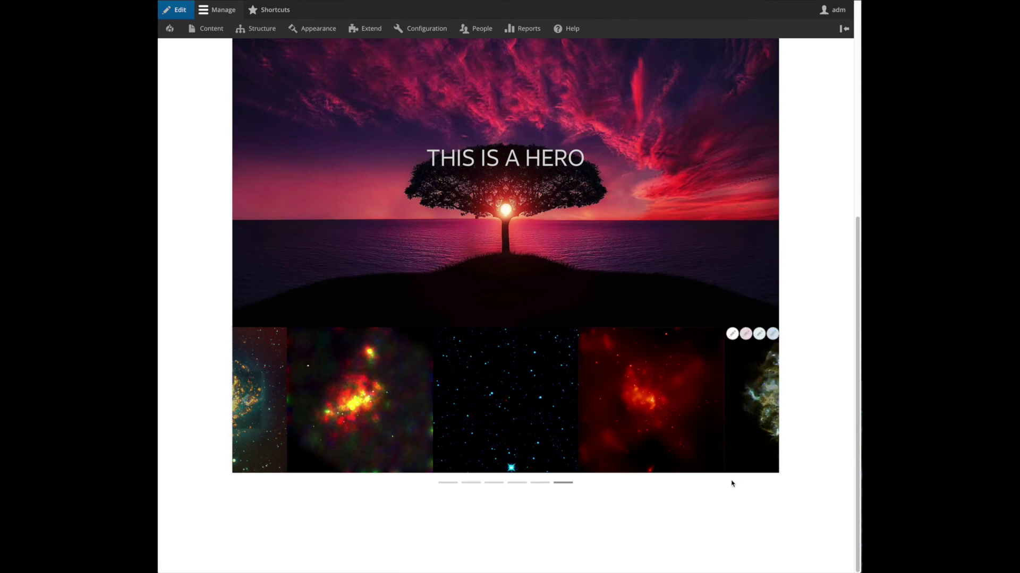
left_click(769, 504)
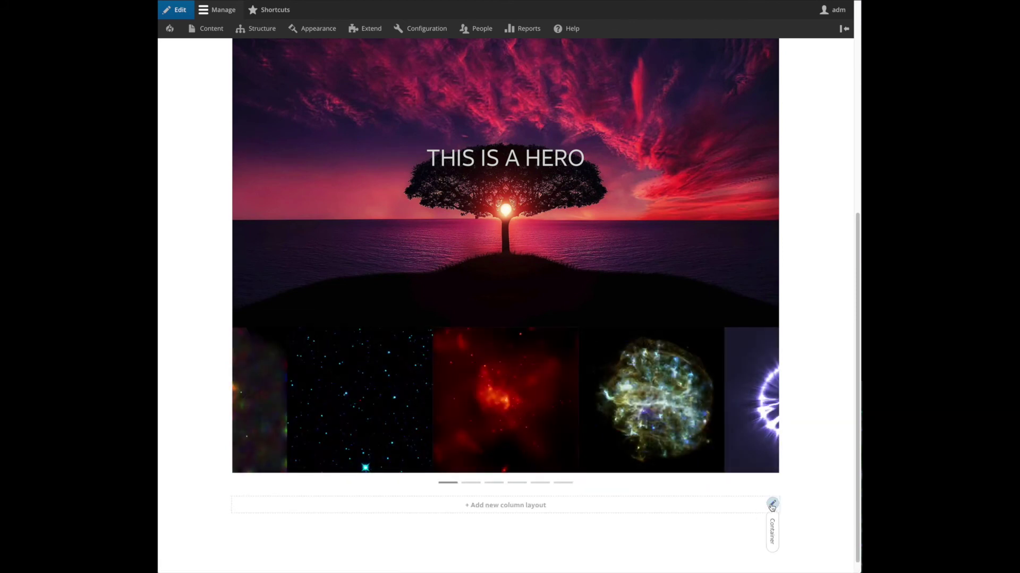
left_click(758, 519)
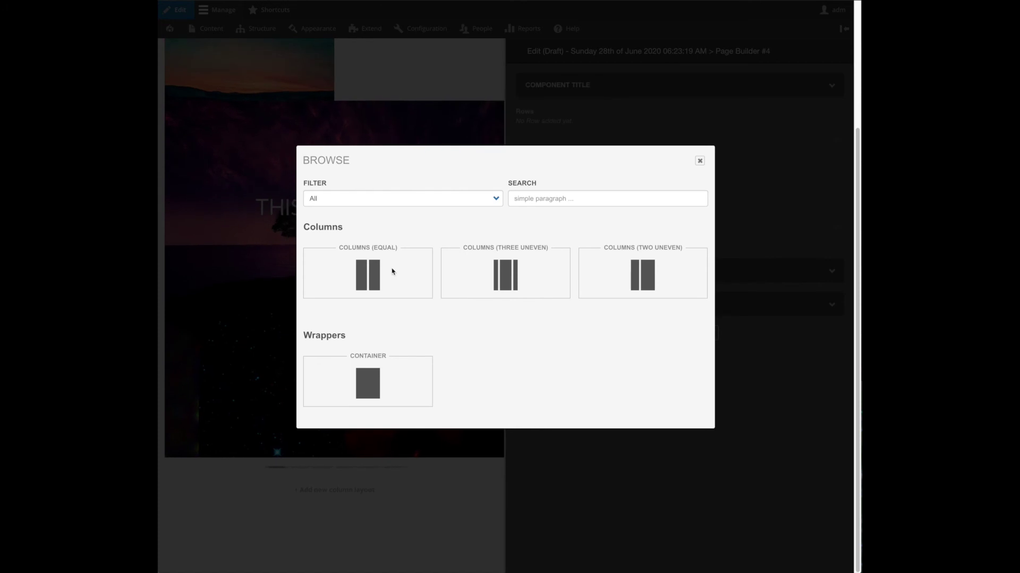
left_click(350, 292)
- Add a From library component with Template Demo - Gallery to the column and save the page
left_click(566, 196)
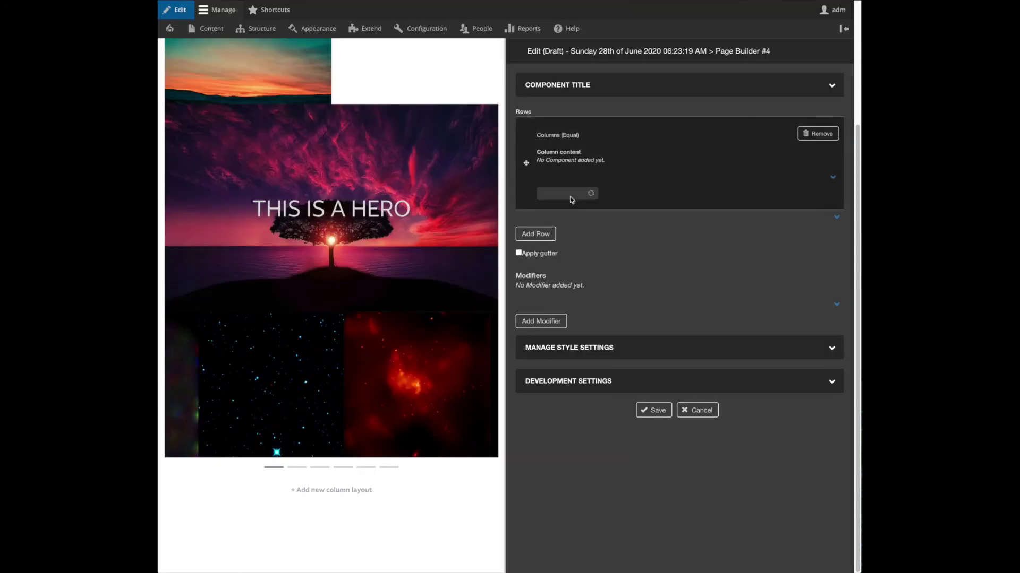
scroll(624, 261, "down", 6)
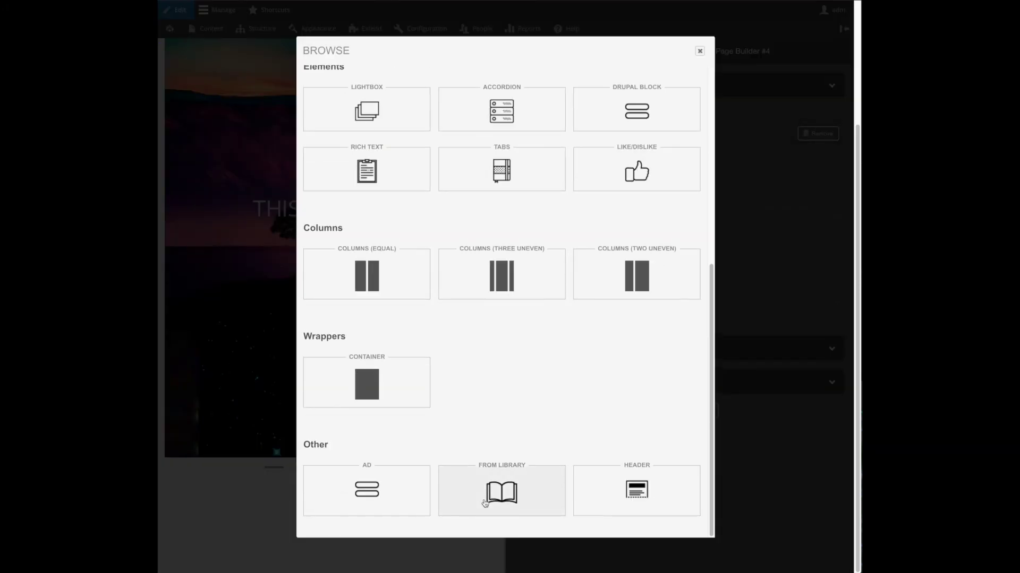
left_click(484, 504)
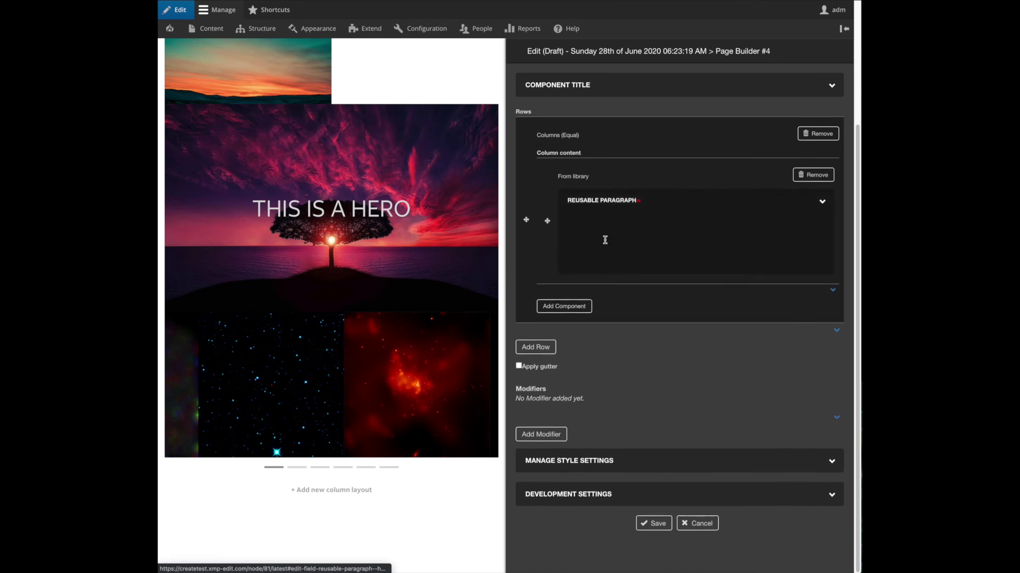
left_click(610, 225)
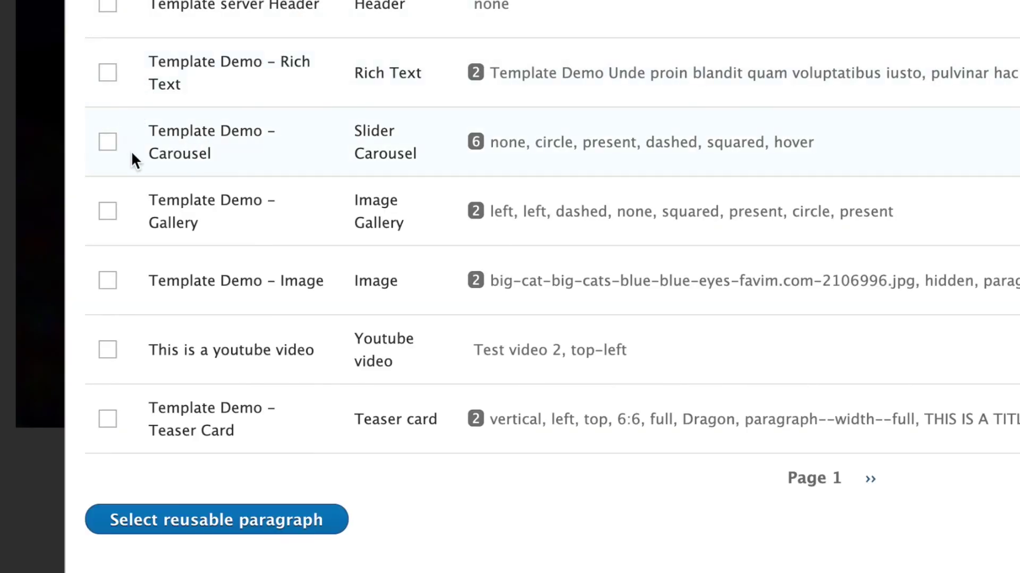
left_click(109, 212)
left_click(246, 519)
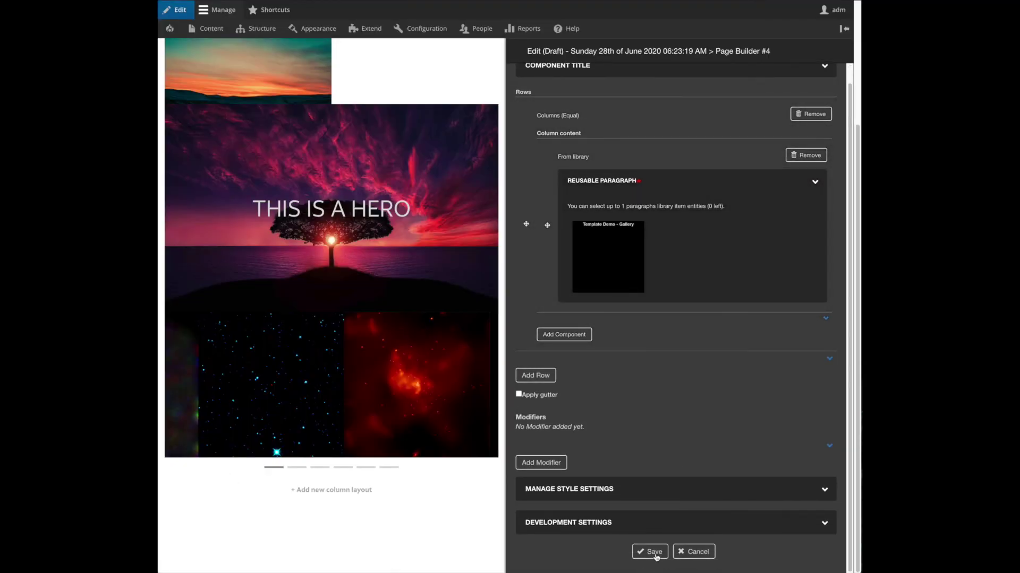
left_click(655, 554)
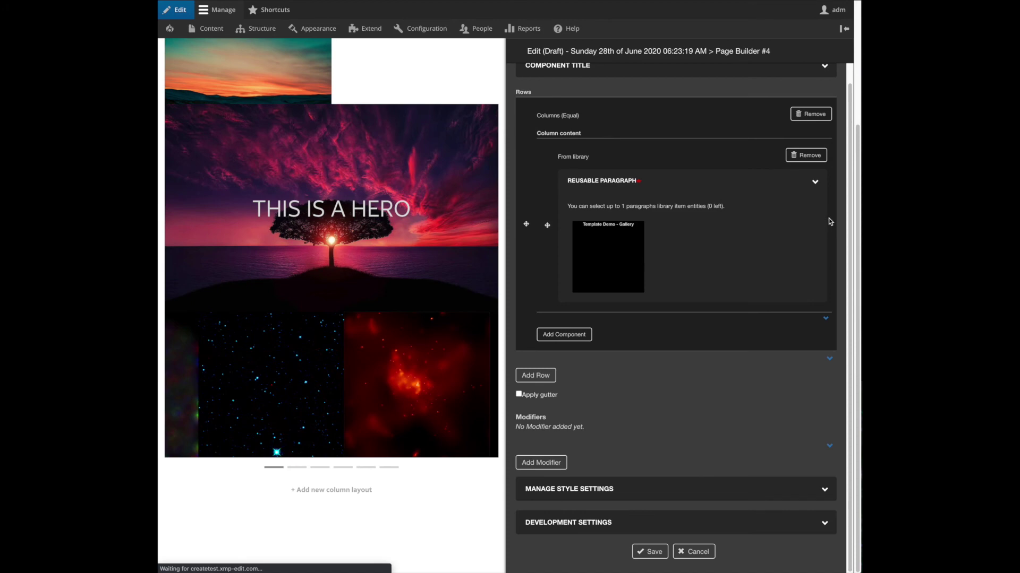
- Tick 'Carousel on mobile' in the gallery's Mobile Carousel Settings and close the panel
scroll(817, 254, "down", 6)
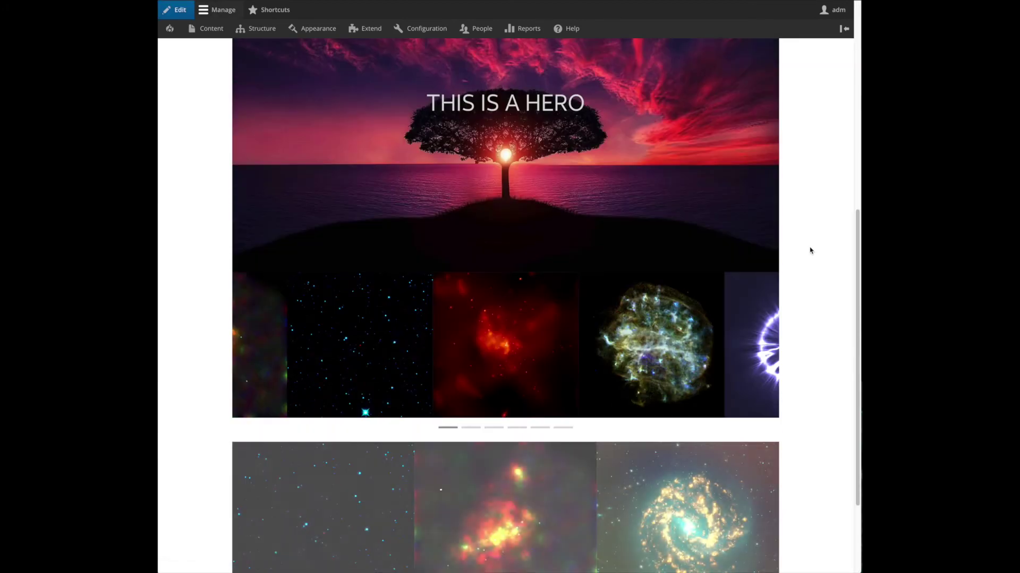
scroll(810, 251, "down", 5)
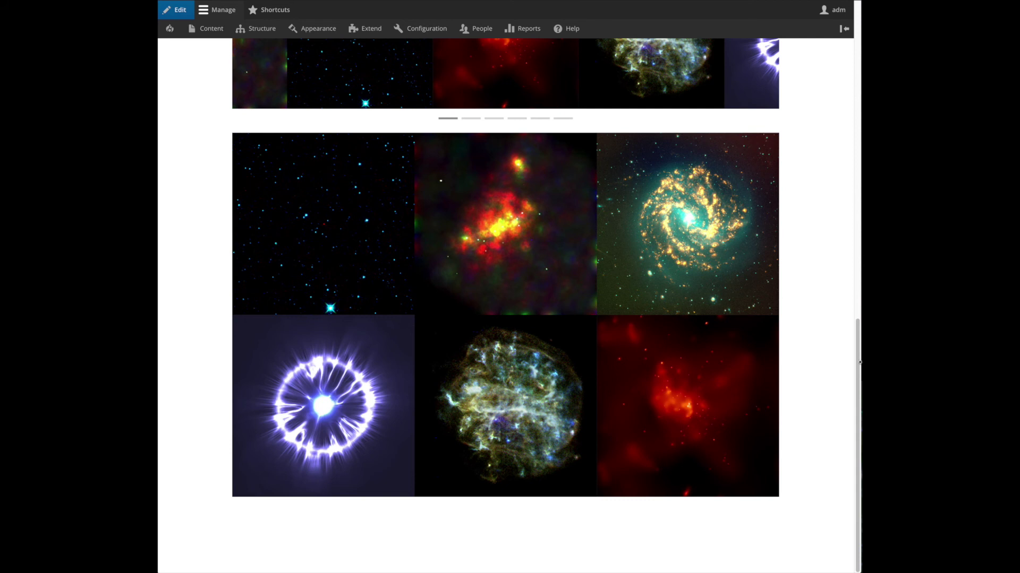
mouse_move(702, 147)
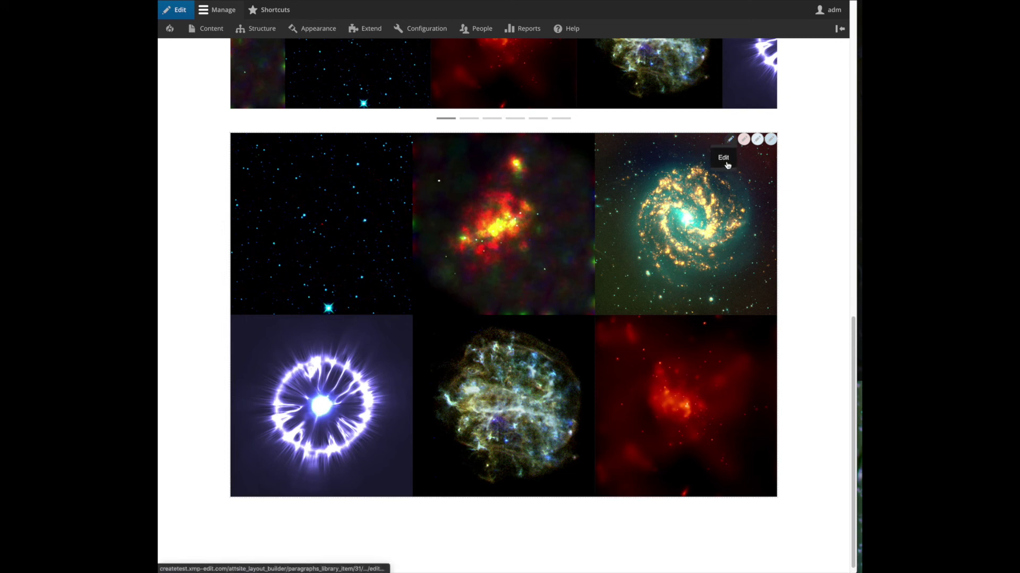
left_click(730, 140)
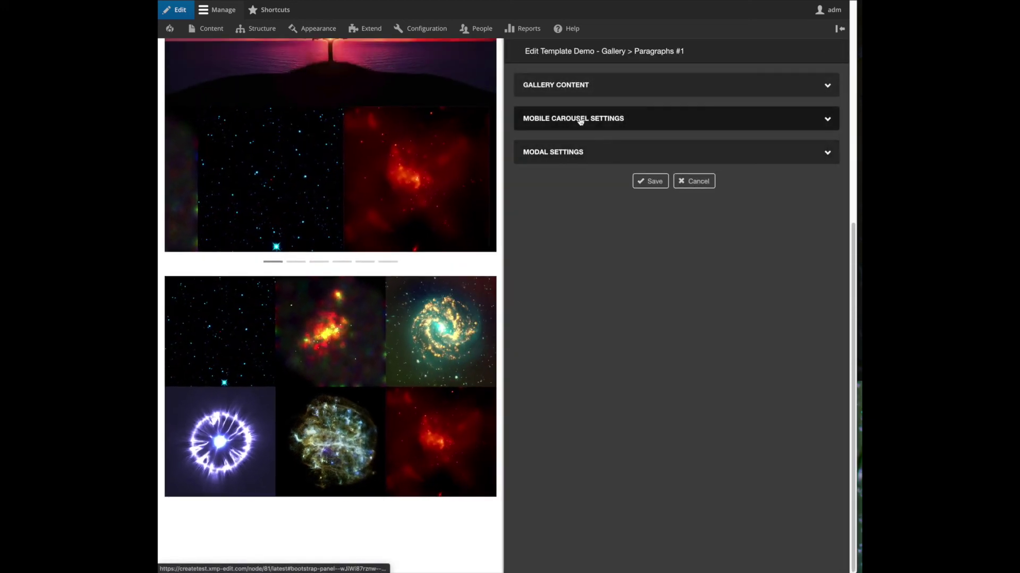
left_click(580, 120)
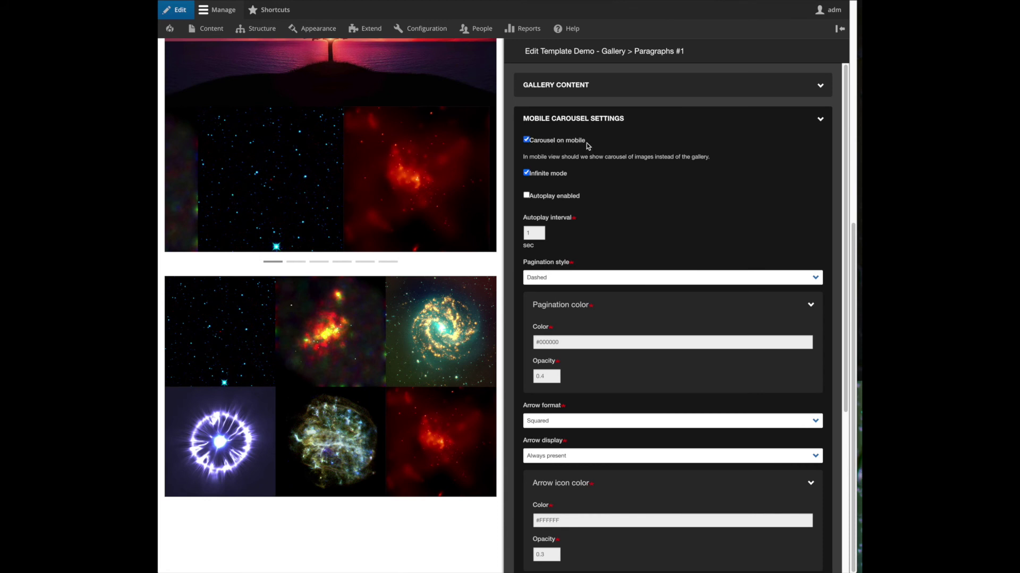
mouse_move(372, 336)
left_click(563, 144)
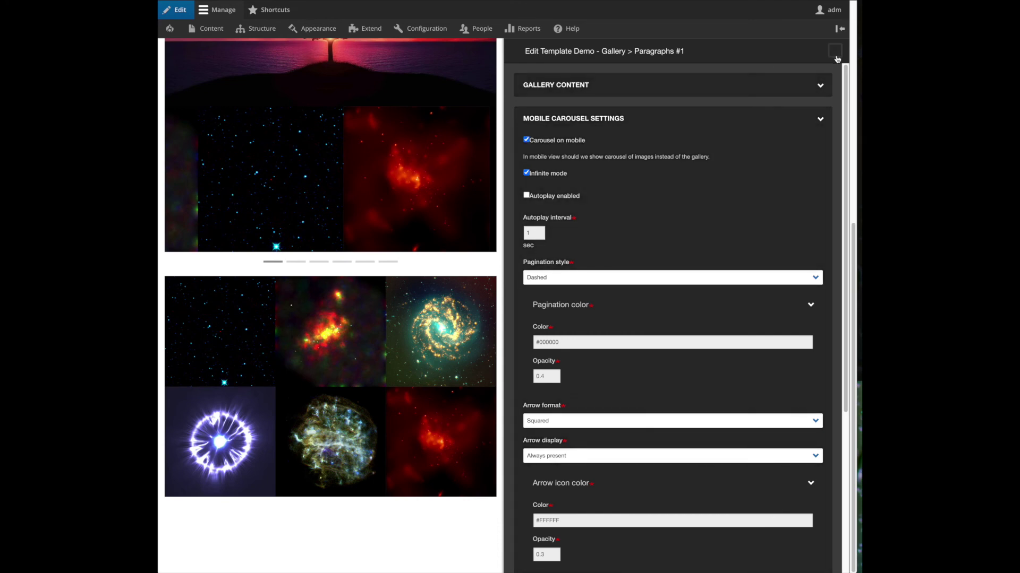
left_click(836, 52)
scroll(758, 441, "down", 5)
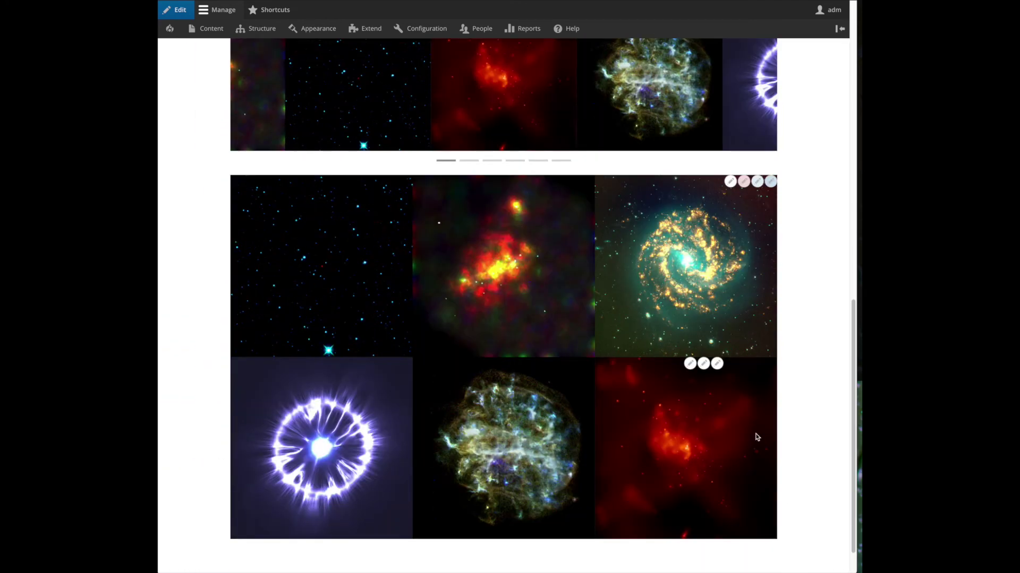
left_click_drag(858, 433, 466, 460)
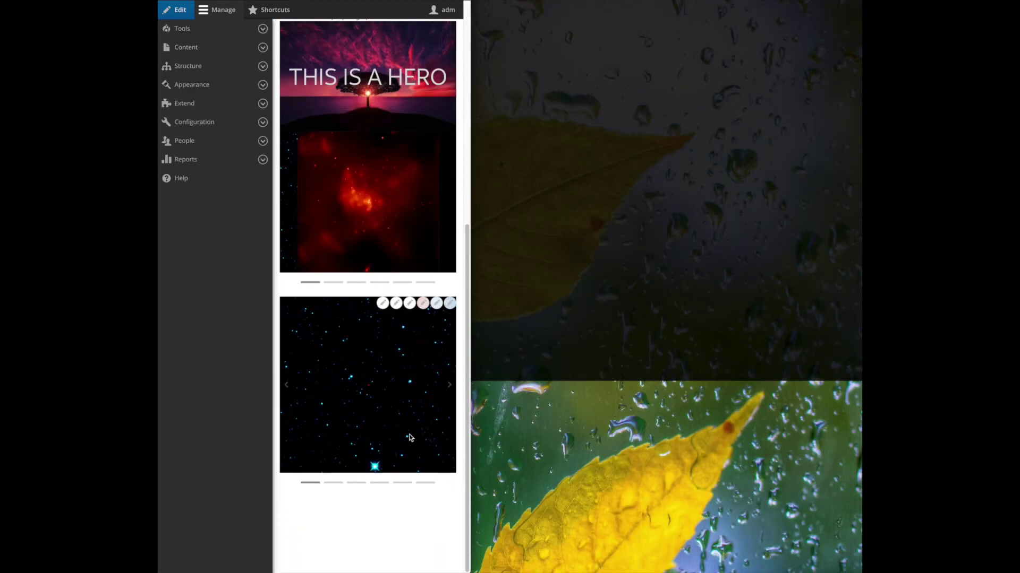
left_click(449, 390)
left_click(449, 392)
left_click(449, 392)
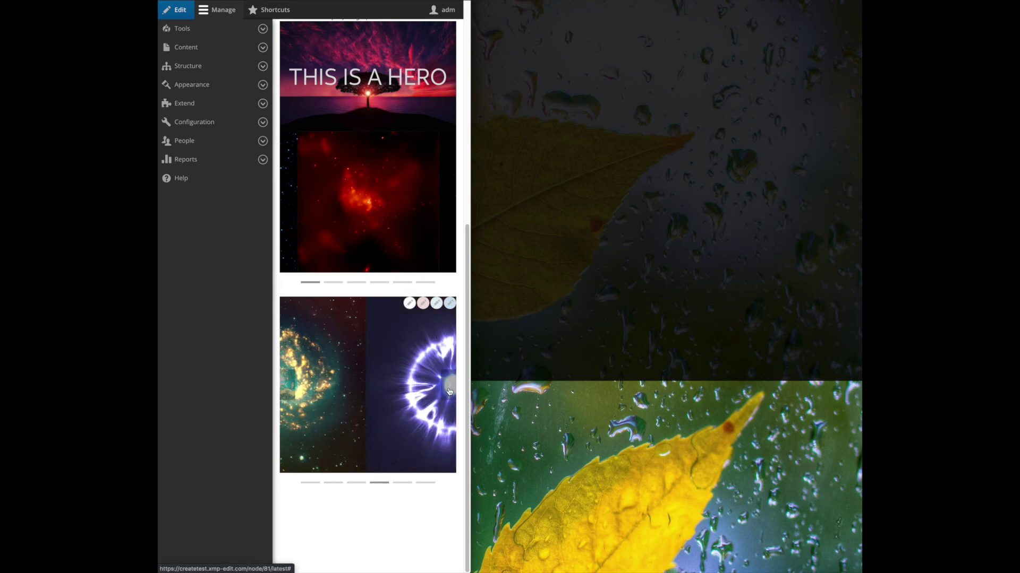
left_click(449, 391)
left_click(449, 391)
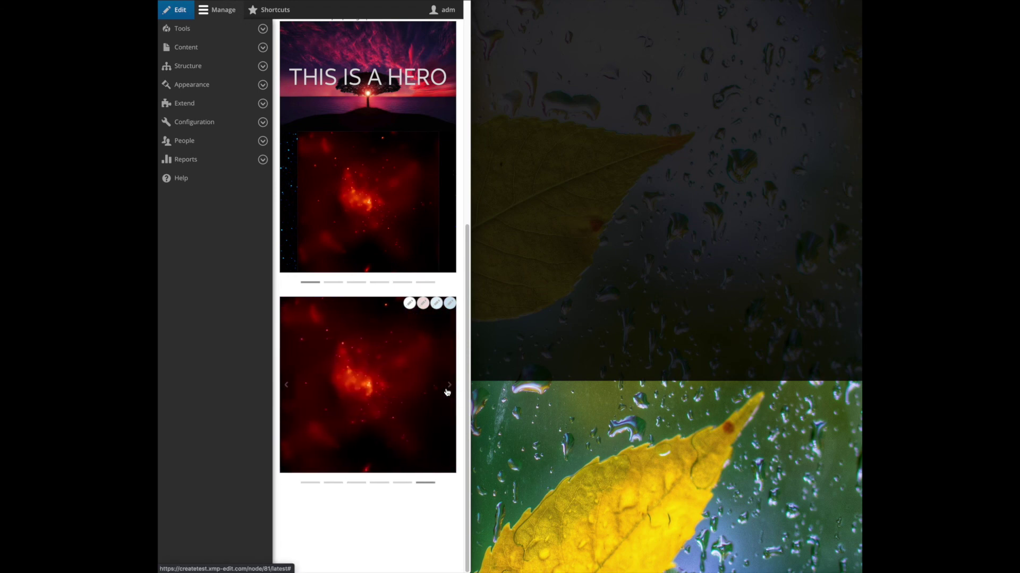
left_click(449, 391)
left_click_drag(469, 394, 861, 394)
scroll(756, 312, "down", 7)
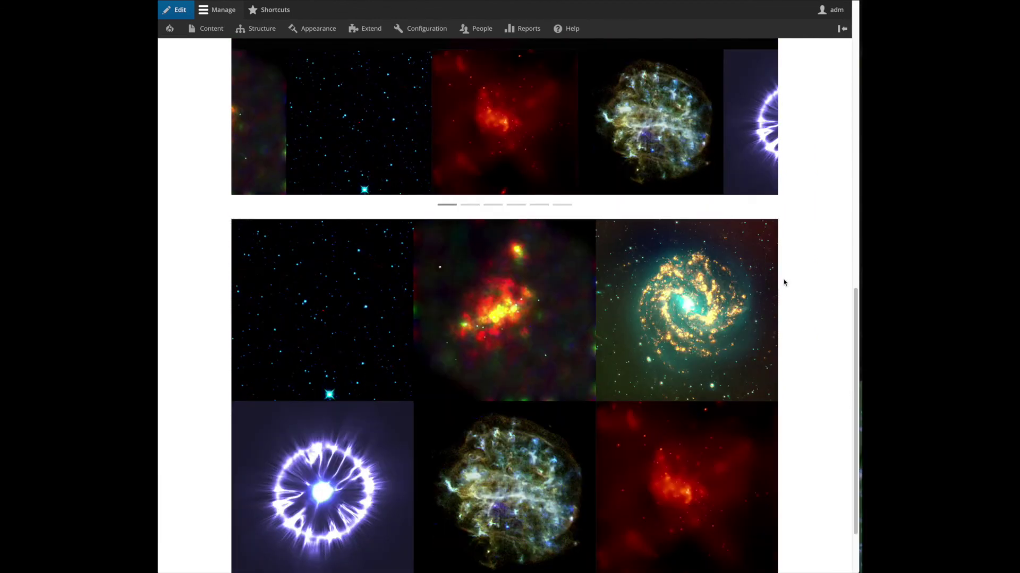
mouse_move(776, 146)
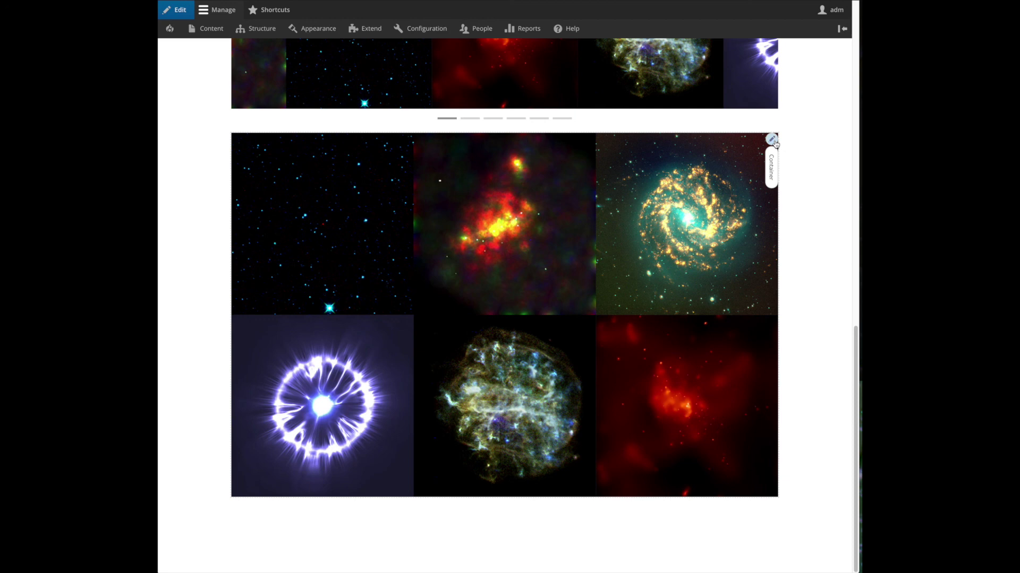
- Add a Columns (Equal) layout to the gallery container and browse the component groups for its column
left_click(772, 141)
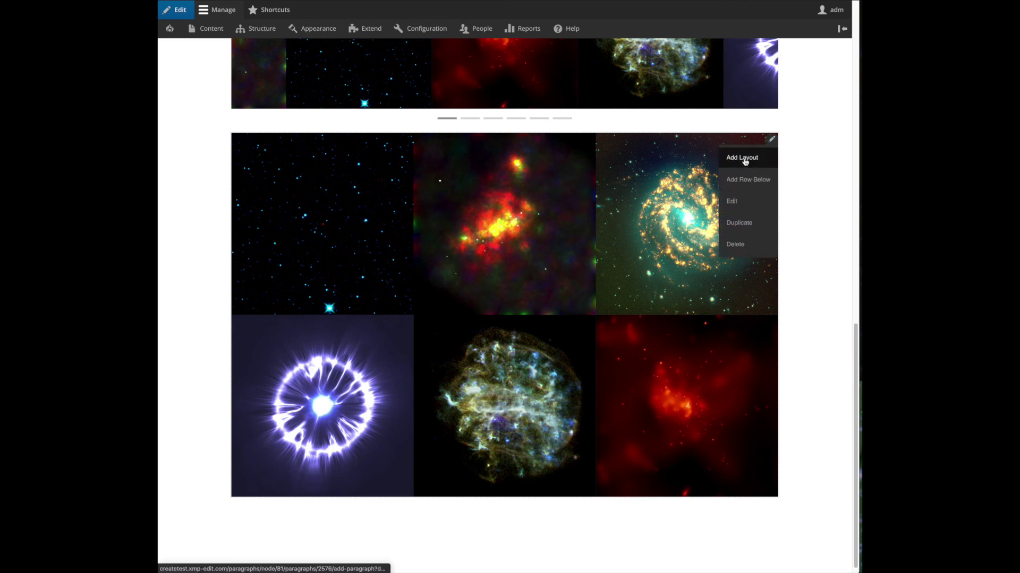
left_click(744, 158)
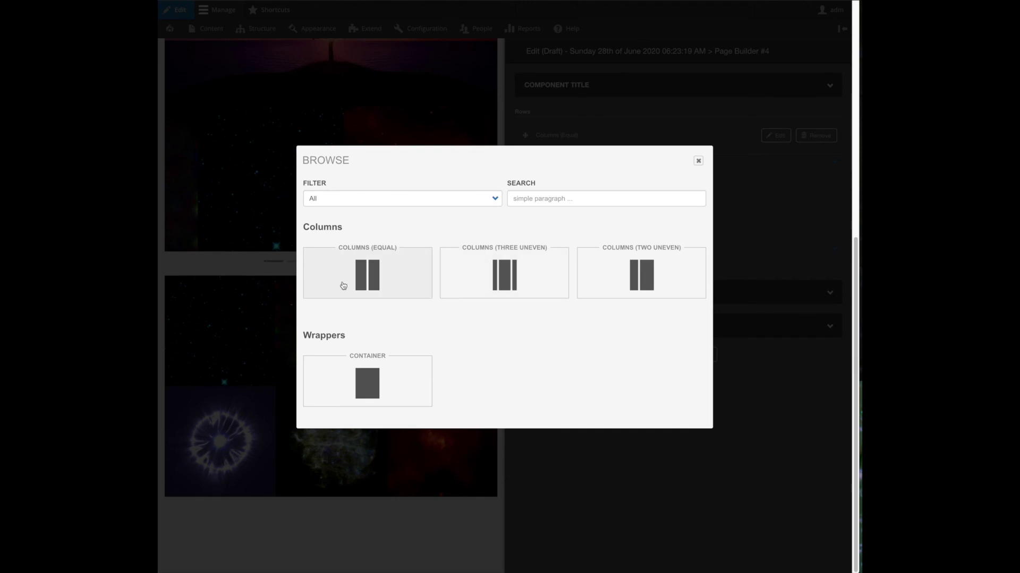
left_click(351, 288)
left_click(560, 232)
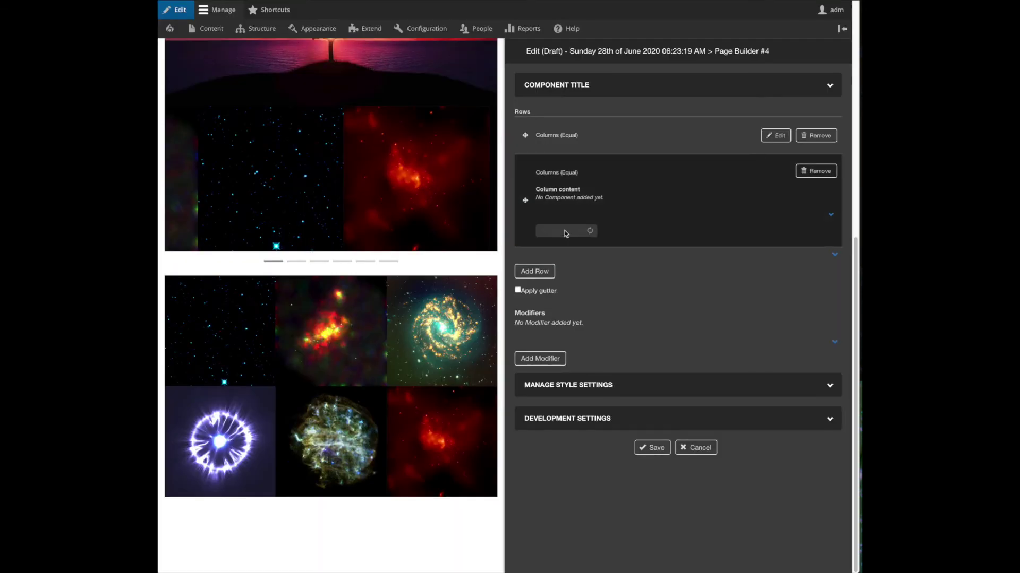
scroll(624, 258, "down", 5)
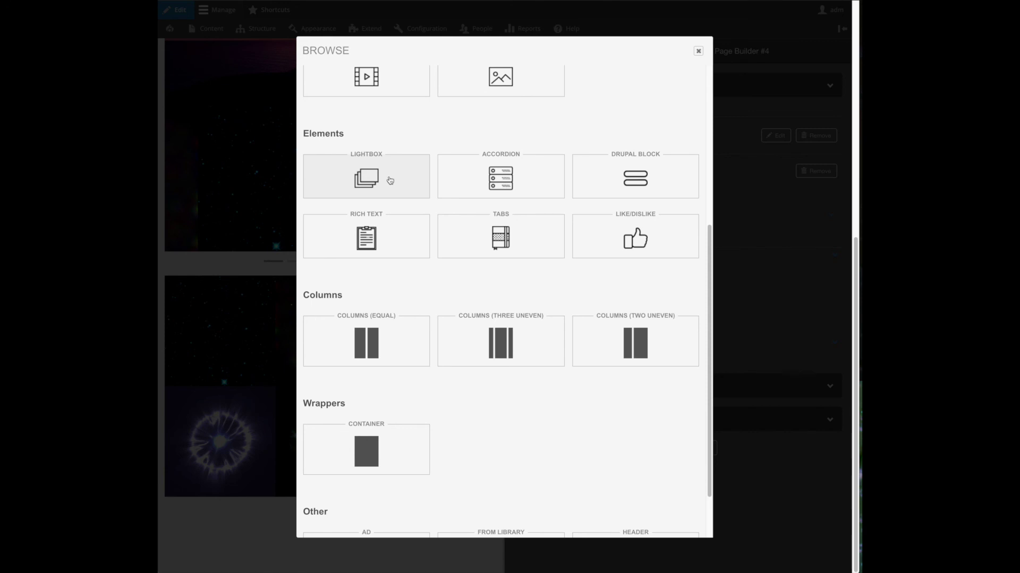
scroll(391, 181, "up", 5)
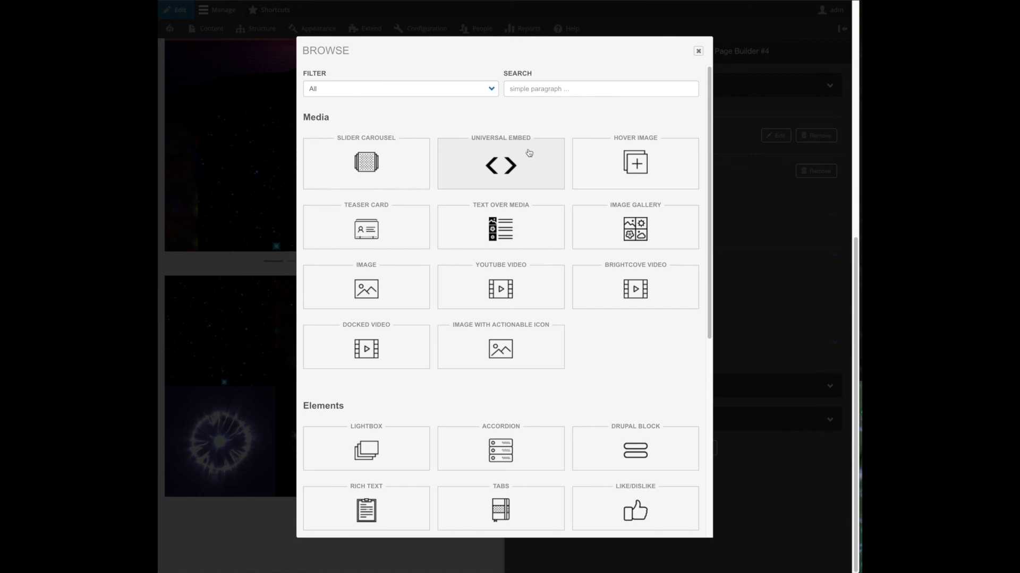
scroll(624, 202, "down", 5)
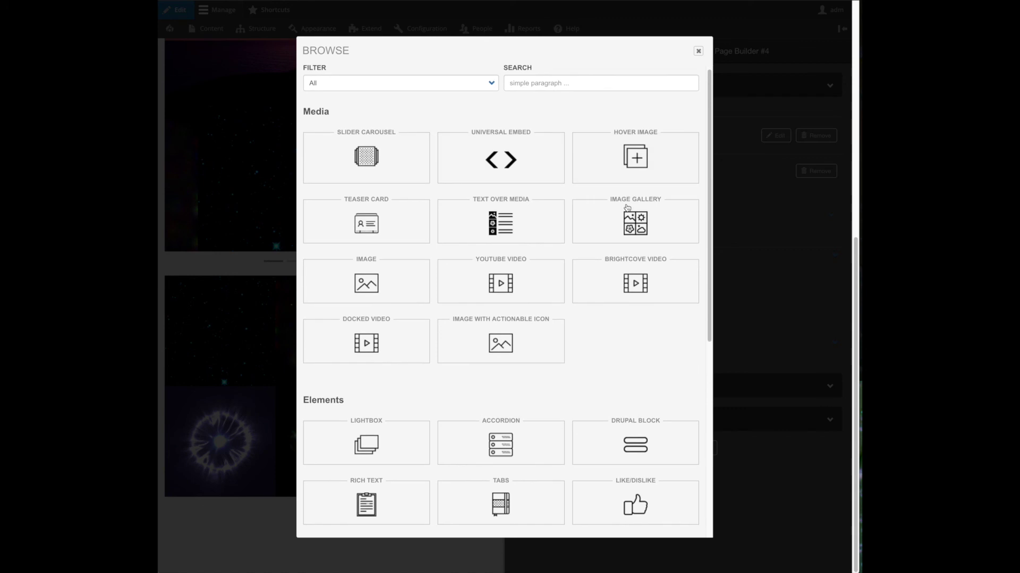
scroll(624, 202, "down", 1)
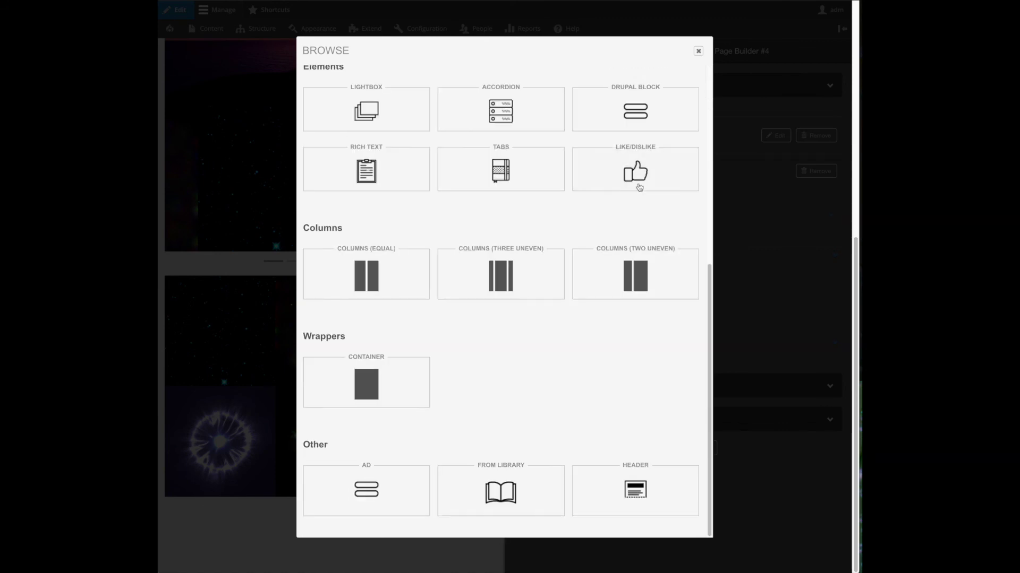